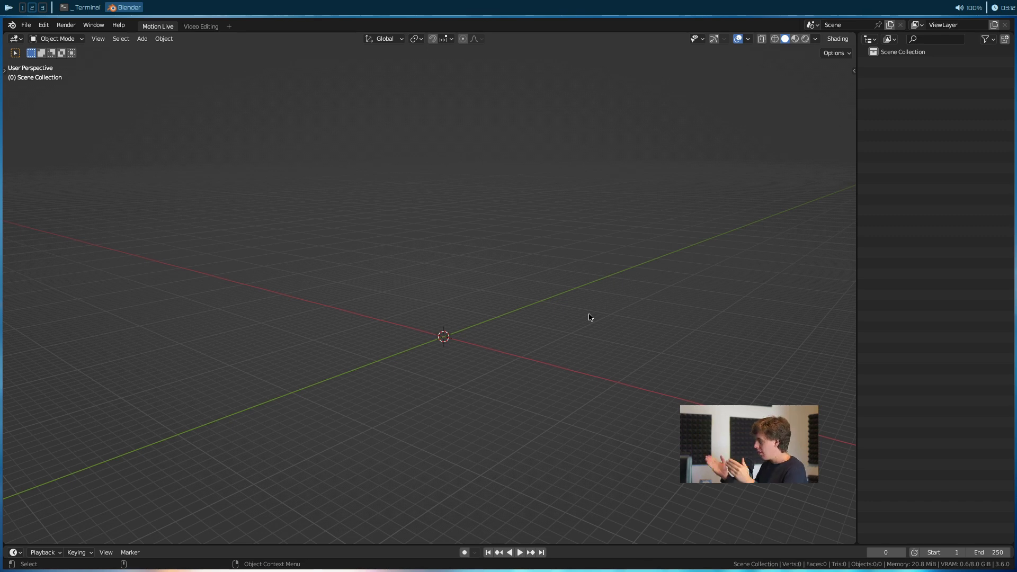
Add a cube mesh at the world origin and delete it again
middle_drag(566, 290, 475, 318)
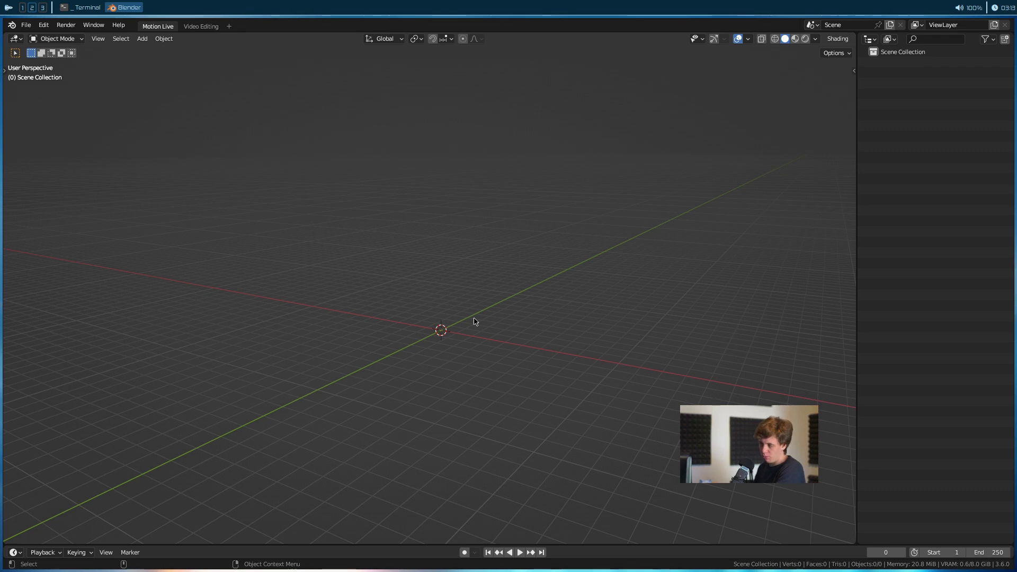
key(shift+a)
mouse_move(455, 286)
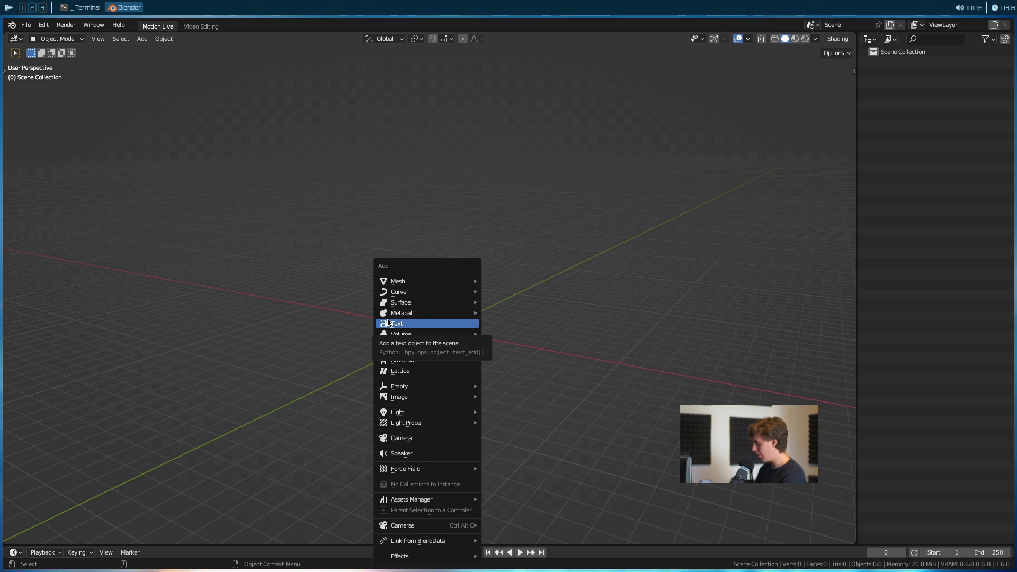
key(m)
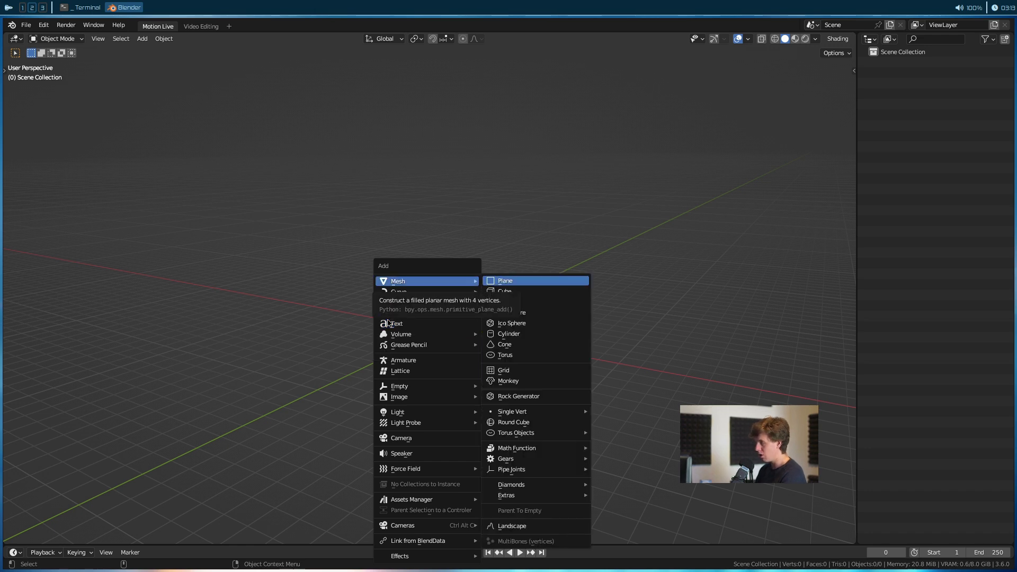
key(c)
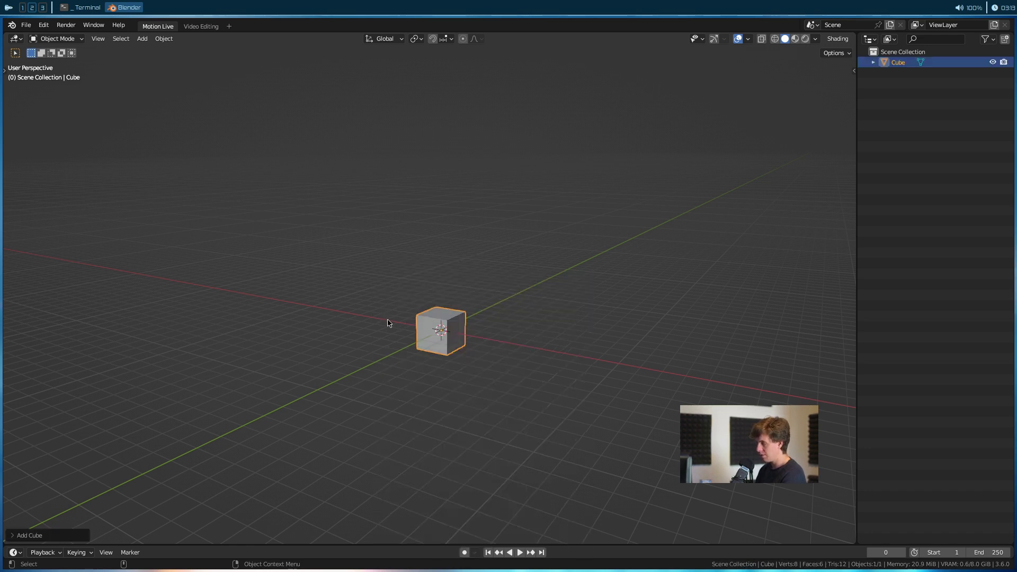
key(x)
click(388, 323)
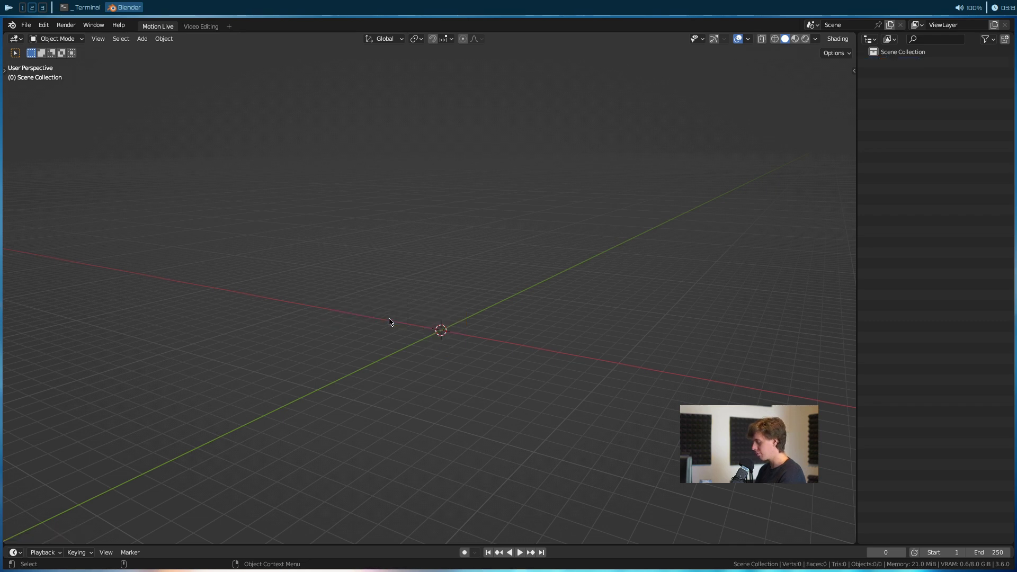
Add a new cube mesh at the world origin
key(shift+a)
key(m)
key(c)
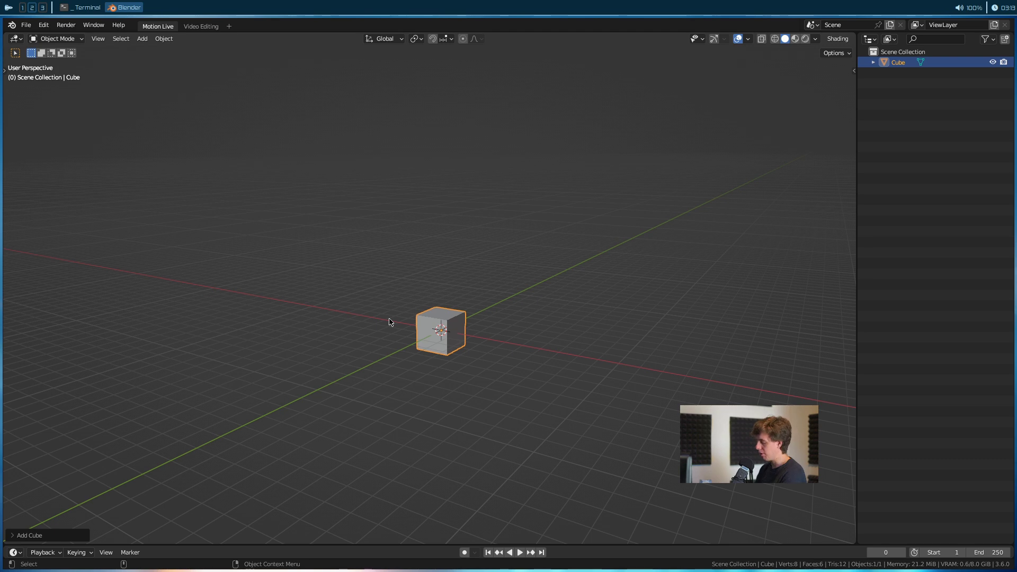
Enable the Screencast Keys overlay for the viewport and hide its settings
key(n)
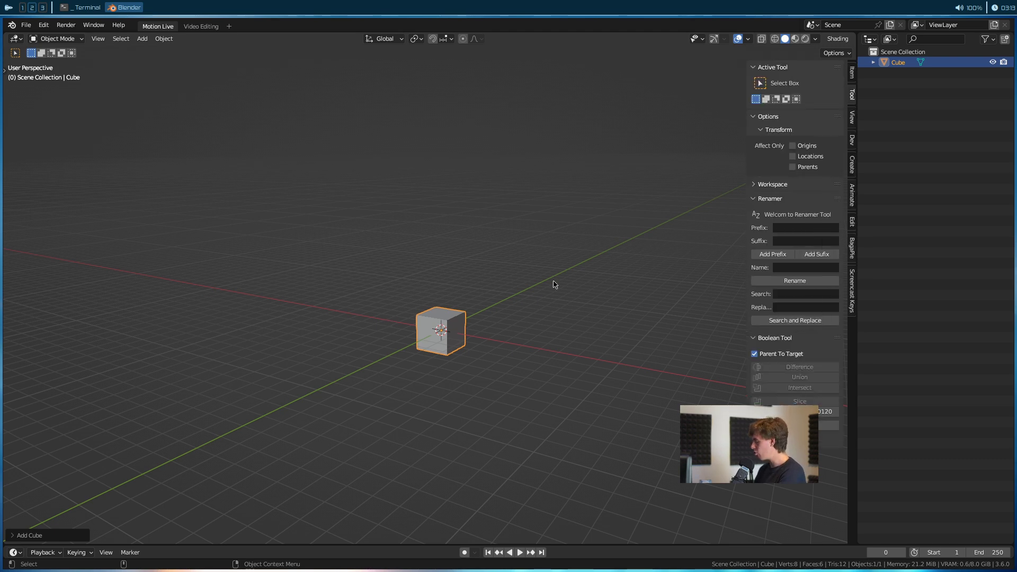
click(848, 273)
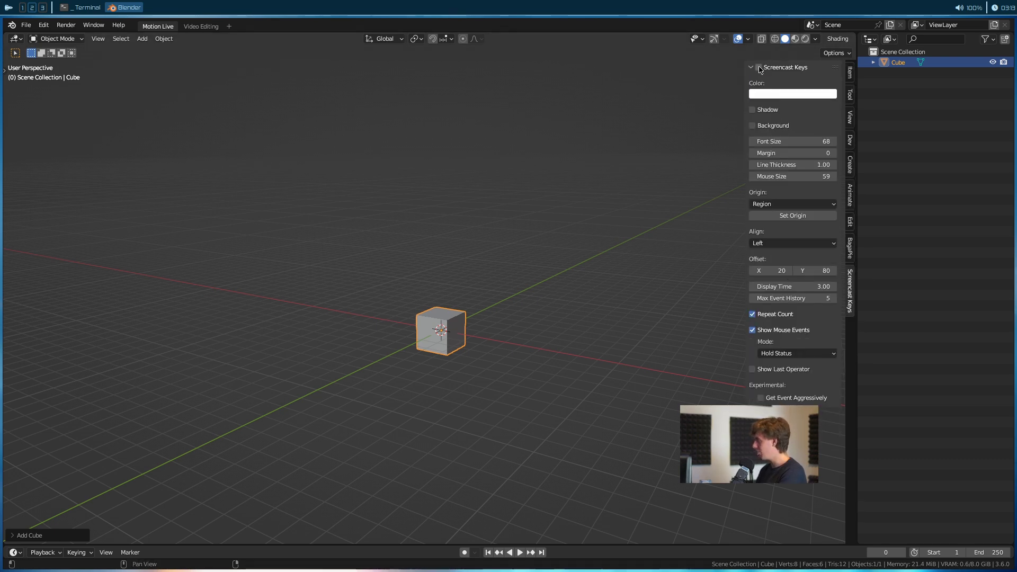
key(n)
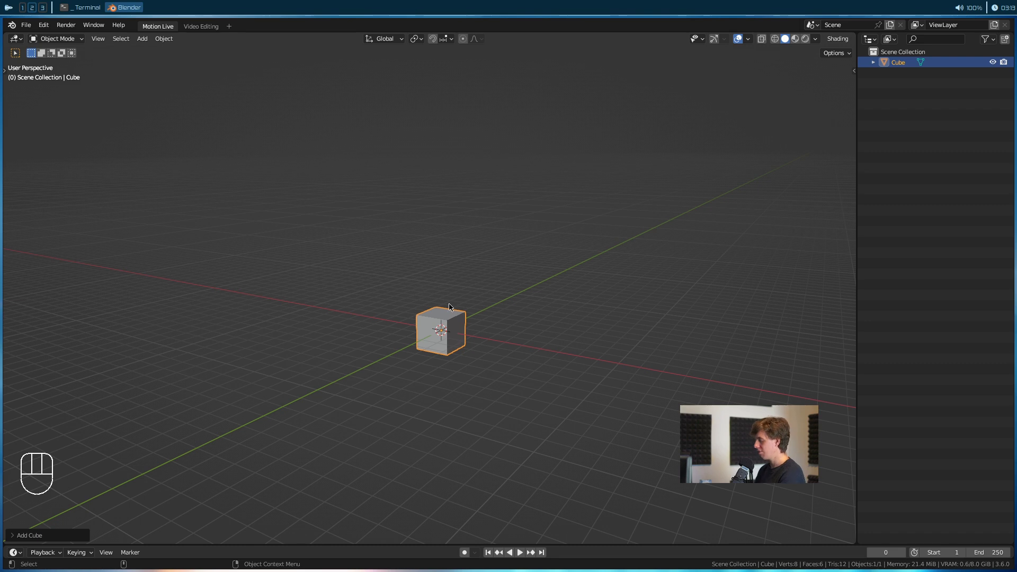
Look through the available interaction modes, toggle between Object Mode and Edit Mode, and finish with the cube in Edit Mode
scroll(440, 374, up, 5)
alt+middle_drag(423, 362, 307, 275)
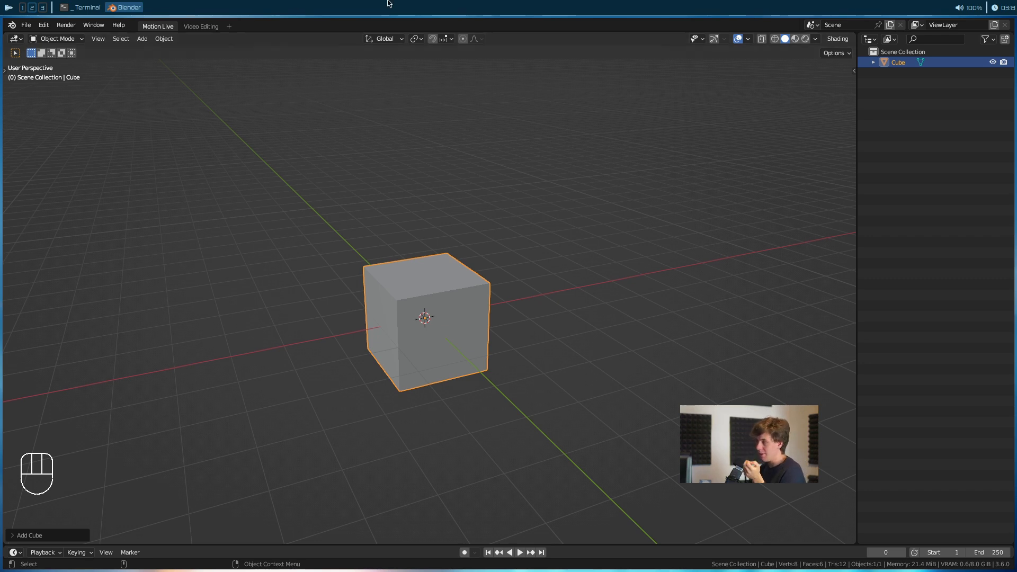
mouse_move(65, 40)
mouse_down()
mouse_move(58, 109)
mouse_move(59, 90)
mouse_up()
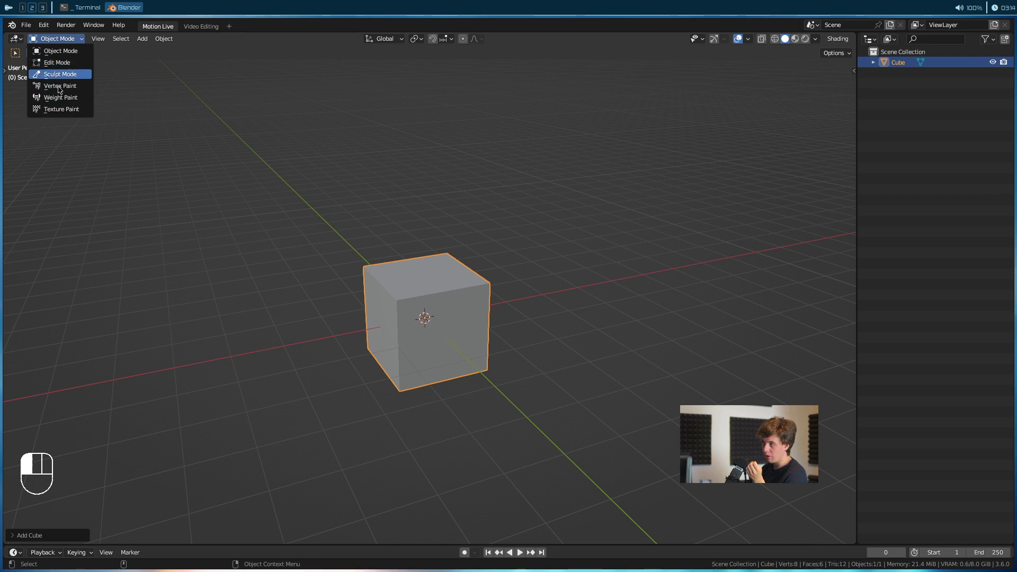
drag(58, 77, 58, 51)
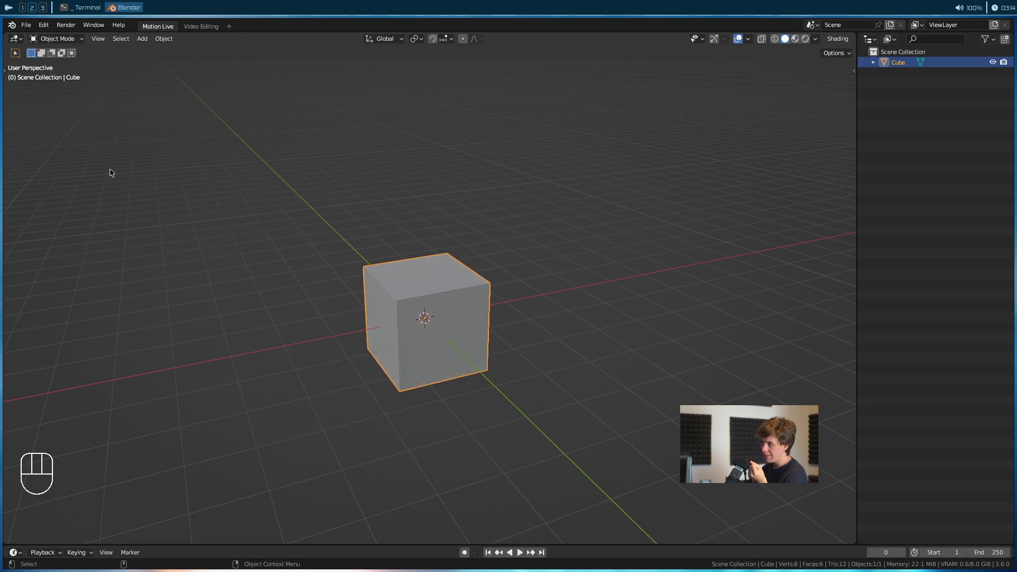
key(Tab)
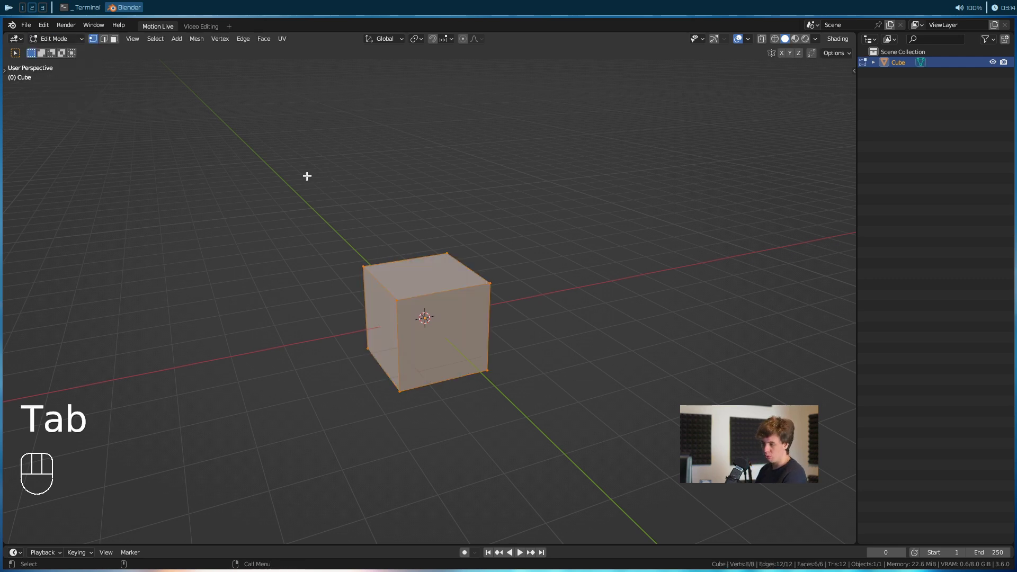
key(Tab)
key(Tab)
key(Tab)
key(Tab)
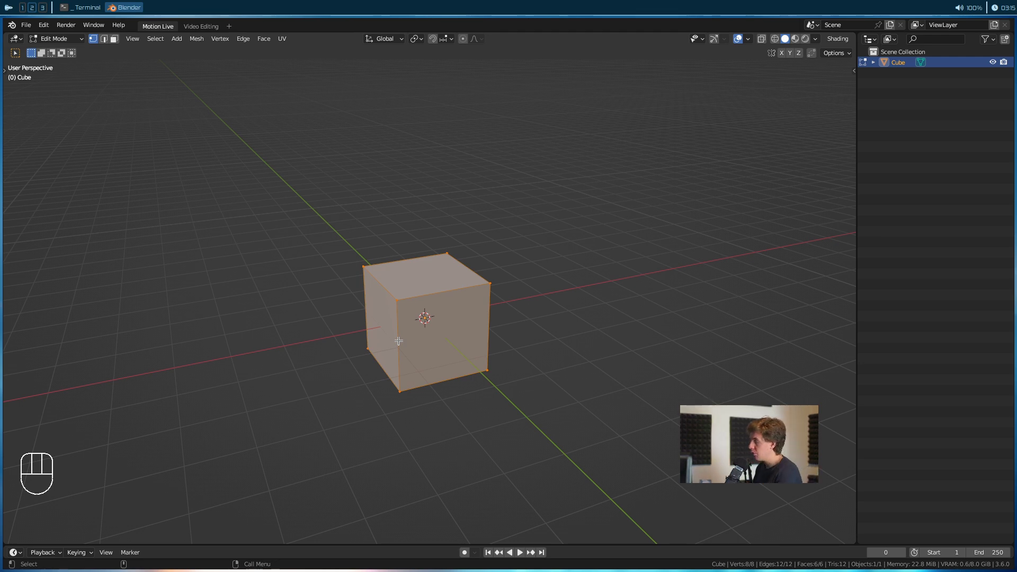
Cycle the cube's selection mode repeatedly through vertex, edge and face
middle_drag(444, 283, 412, 250)
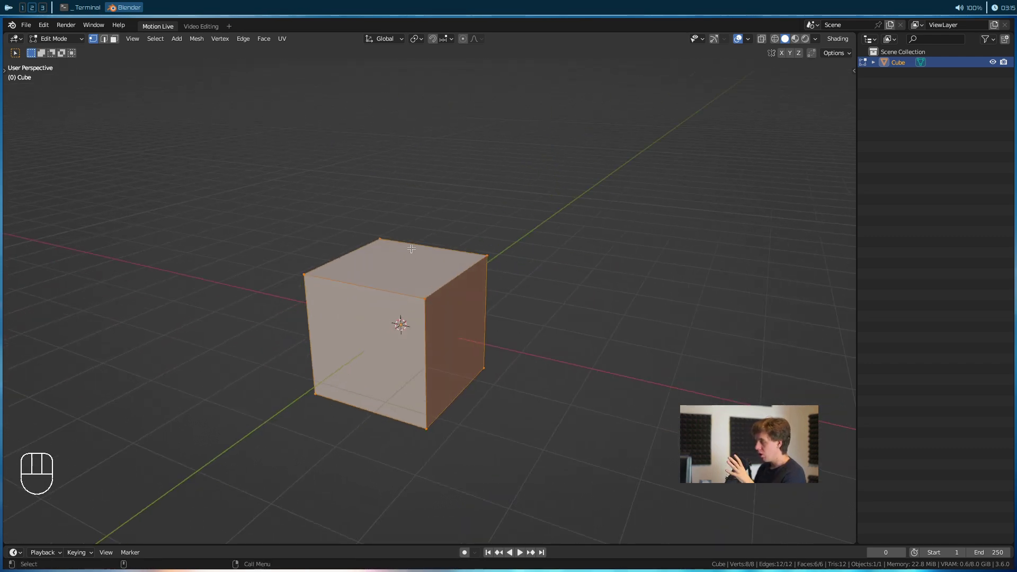
key(1)
key(2)
key(3)
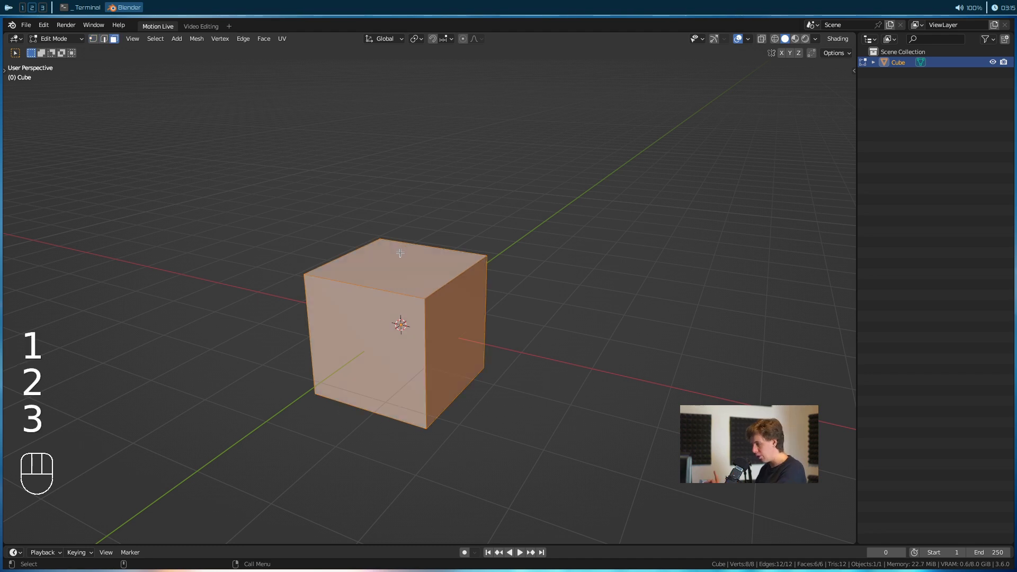
key(1)
key(2)
key(3)
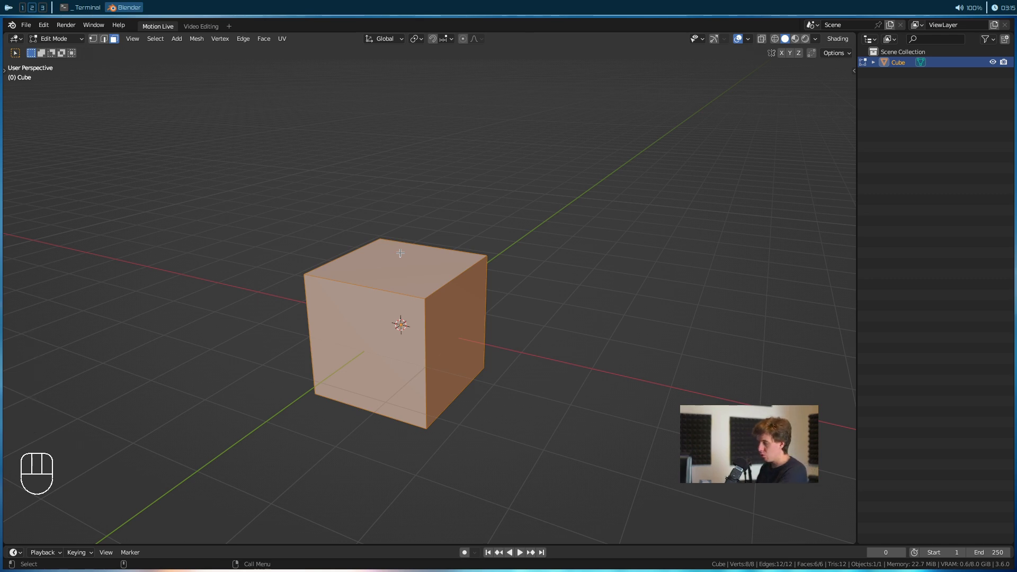
key(1)
key(2)
key(3)
key(1)
key(2)
key(3)
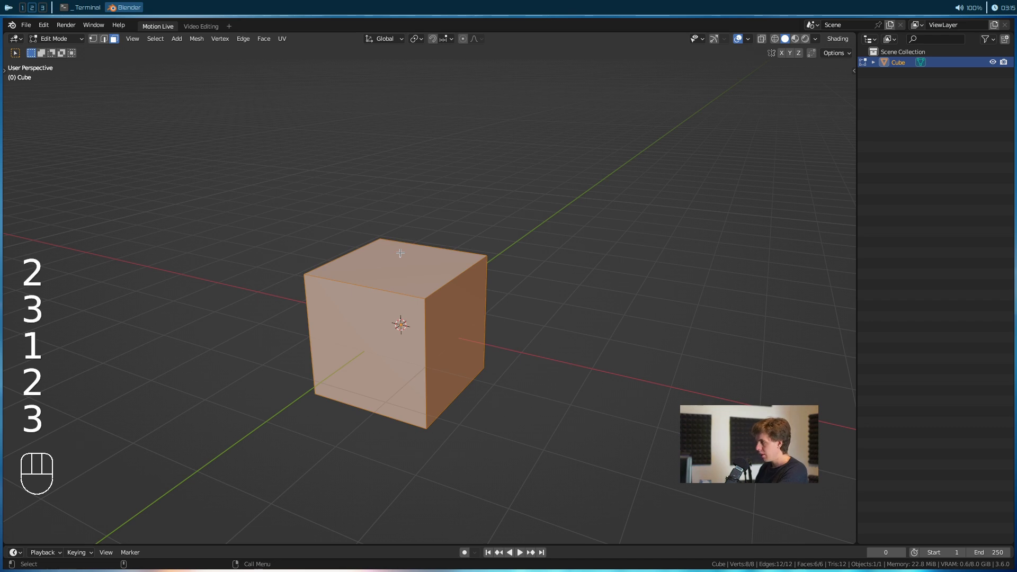
Return to vertex selection, briefly combining it with edge selection
click(92, 39)
shift+click(104, 39)
shift+click(103, 39)
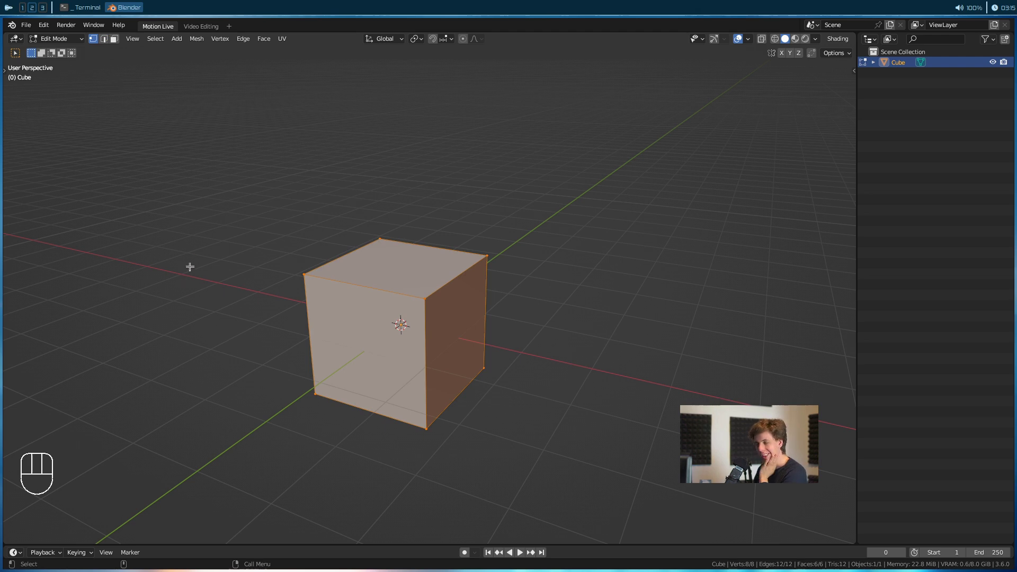
Move one top corner vertex of the cube outward and undo the move
alt+drag(268, 321, 344, 276)
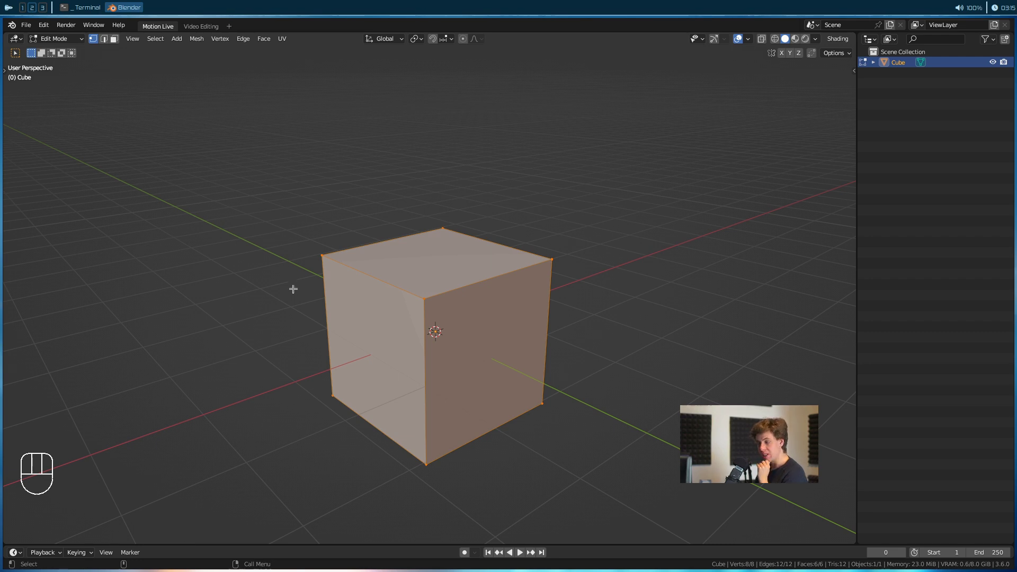
alt+drag(317, 288, 432, 296)
click(466, 252)
key(g)
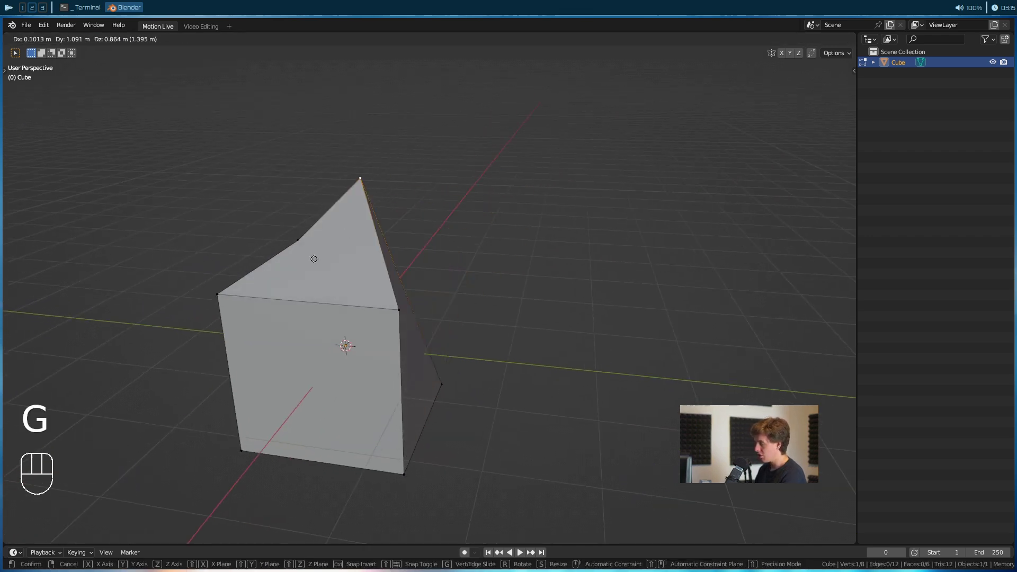
click(532, 261)
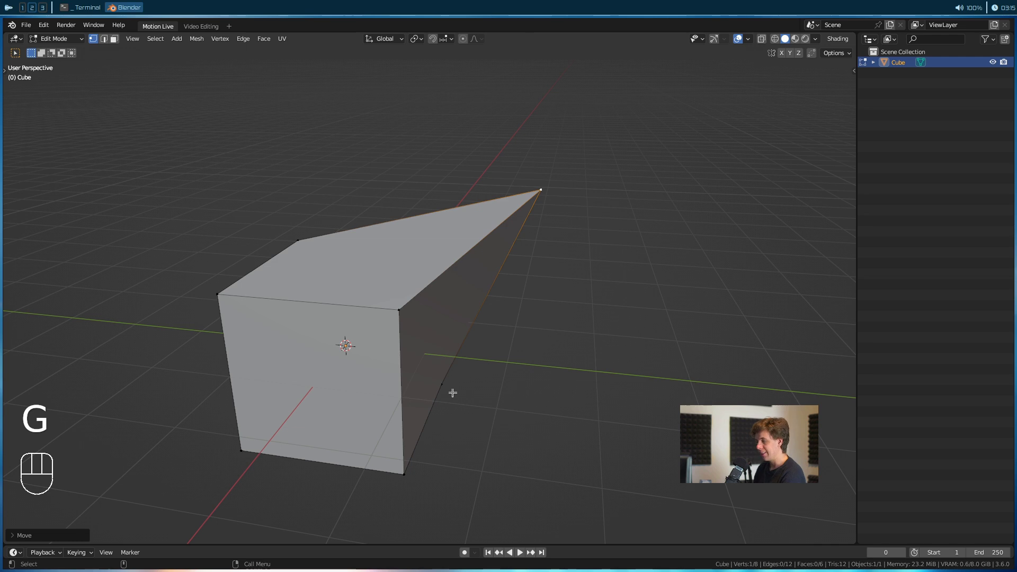
key(ctrl)
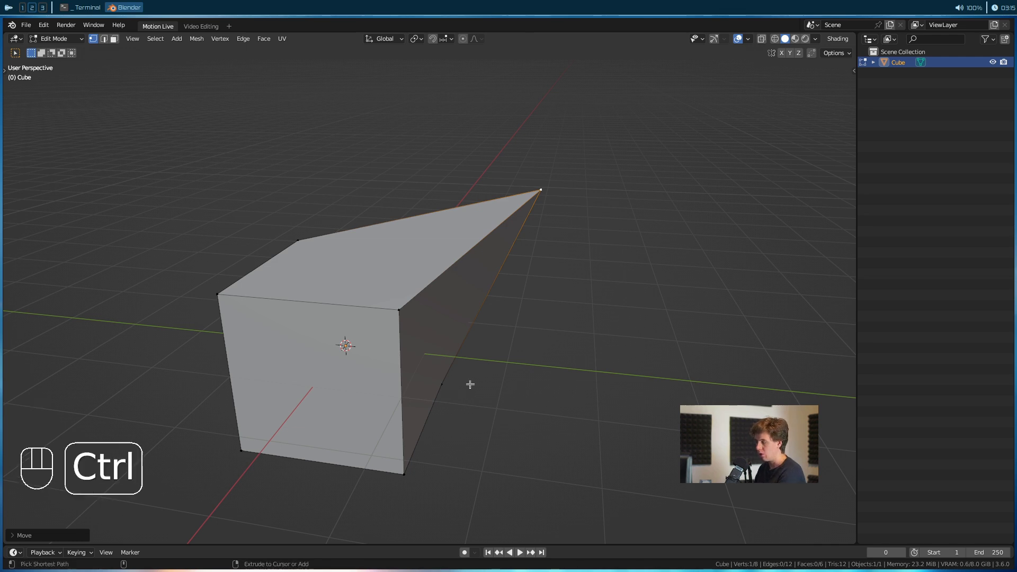
key(ctrl+z)
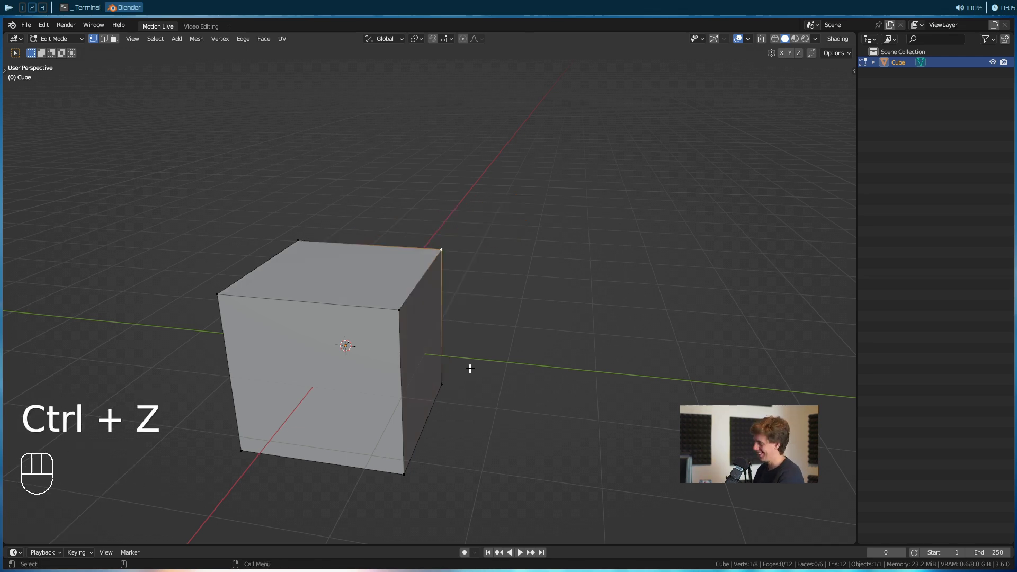
Select the whole cube mesh, try rotating it freely, and clear the selection
alt+drag(475, 309, 438, 313)
key(a)
key(r)
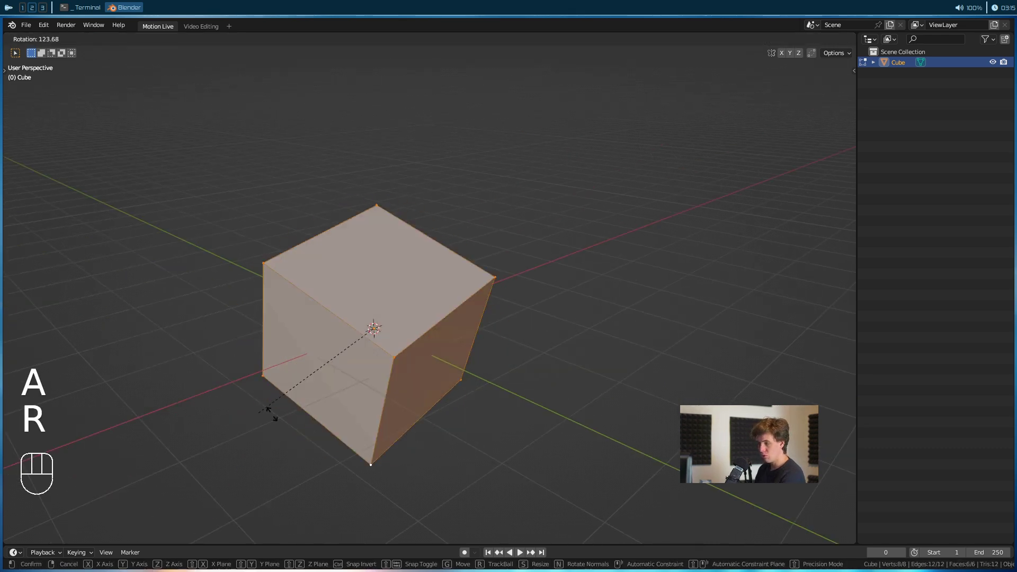
right_click(516, 201)
click(293, 221)
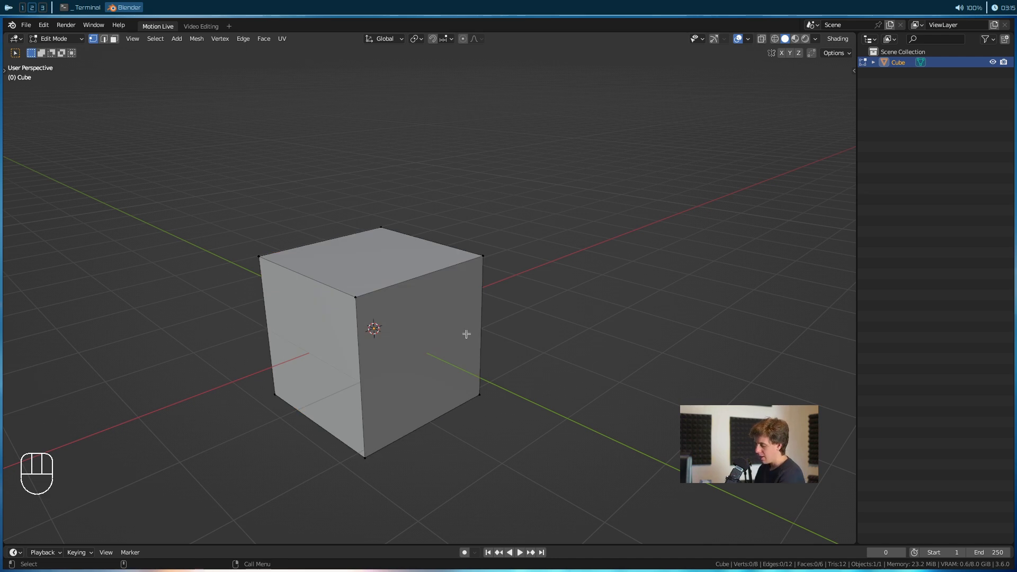
Select and deselect all of the cube's geometry twice
key(a)
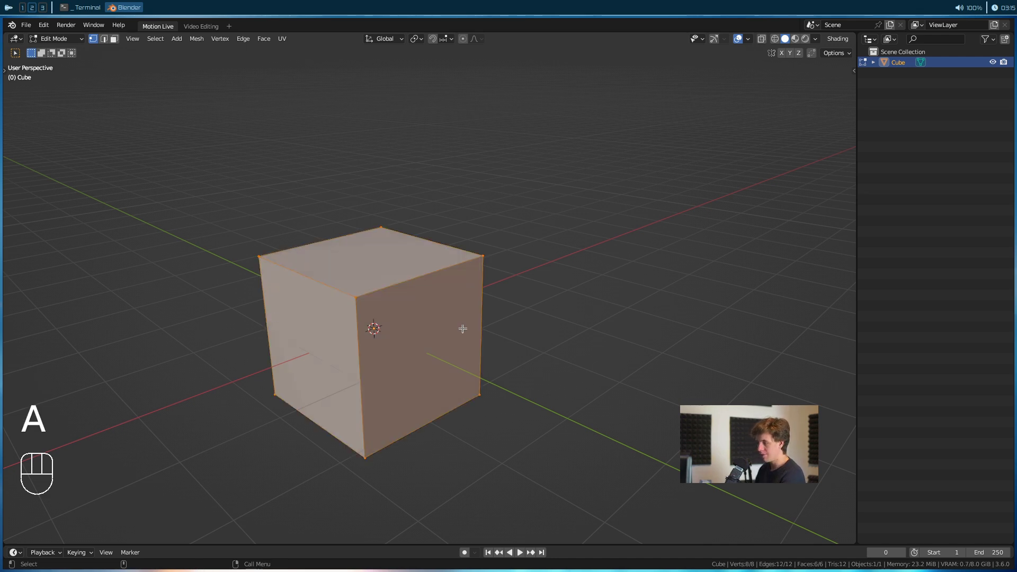
key(alt+a)
key(a)
key(alt+a)
Select a single top corner vertex of the cube and try moving it twice, cancelling each move
alt+drag(455, 332, 318, 287)
click(317, 285)
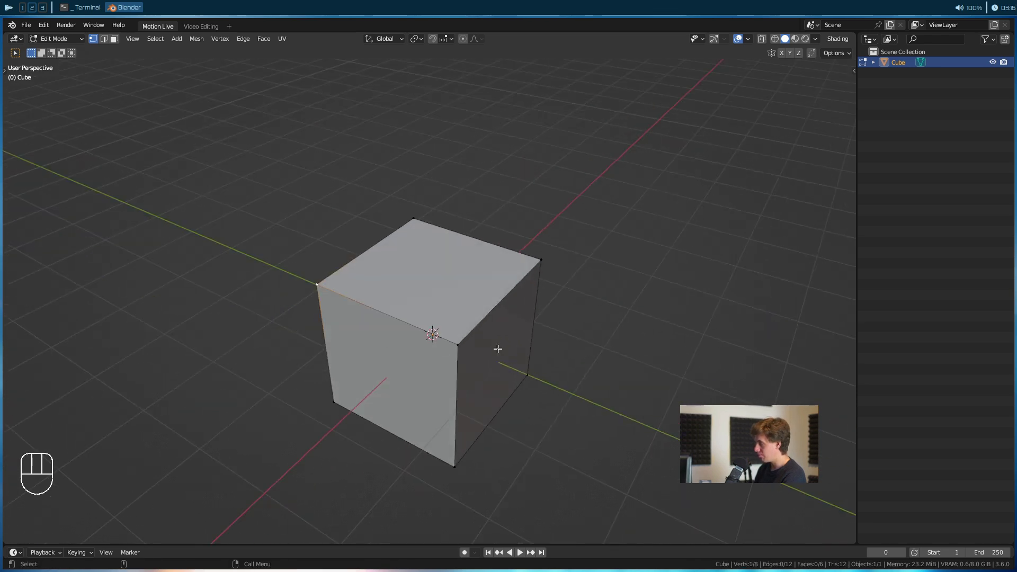
key(g)
right_click(467, 351)
alt+drag(472, 350, 496, 332)
key(g)
right_click(475, 390)
alt+drag(475, 391, 427, 349)
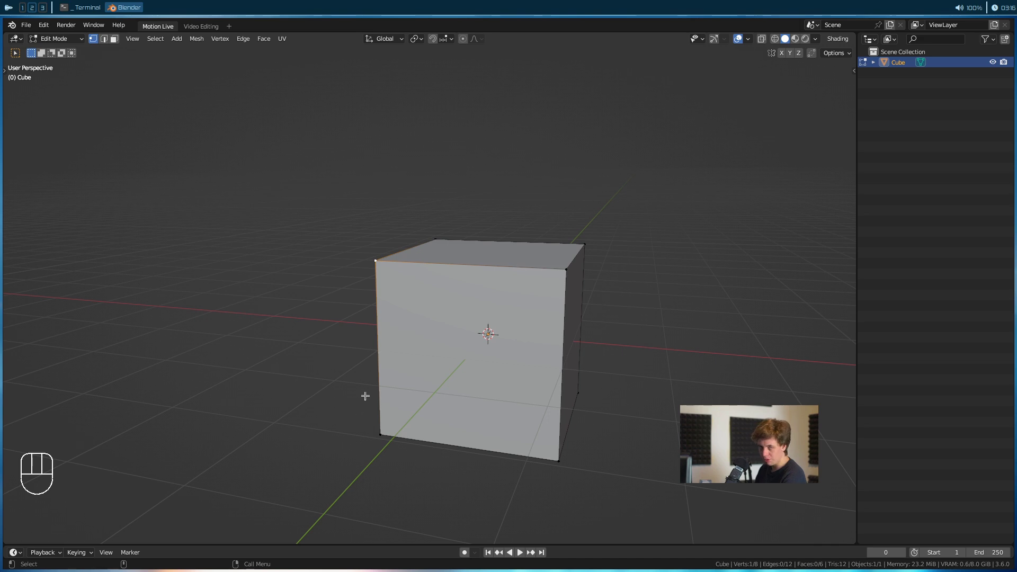
Switch to face selection and extrude the cube's top face upward by about 1.3 m
click(113, 39)
alt+middle_drag(388, 241, 274, 256)
alt+drag(275, 256, 303, 265)
click(318, 276)
alt+drag(261, 297, 357, 265)
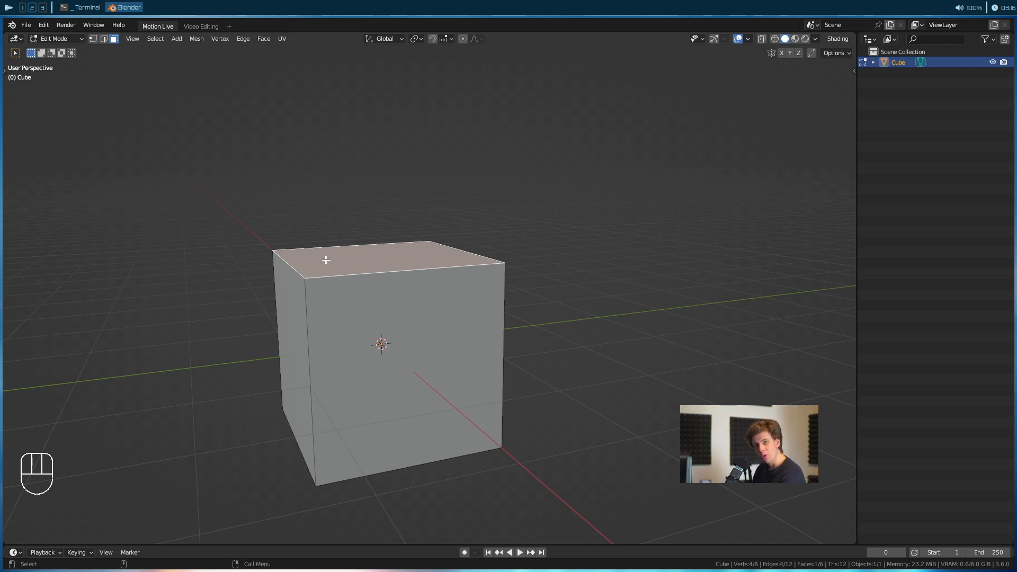
key(e)
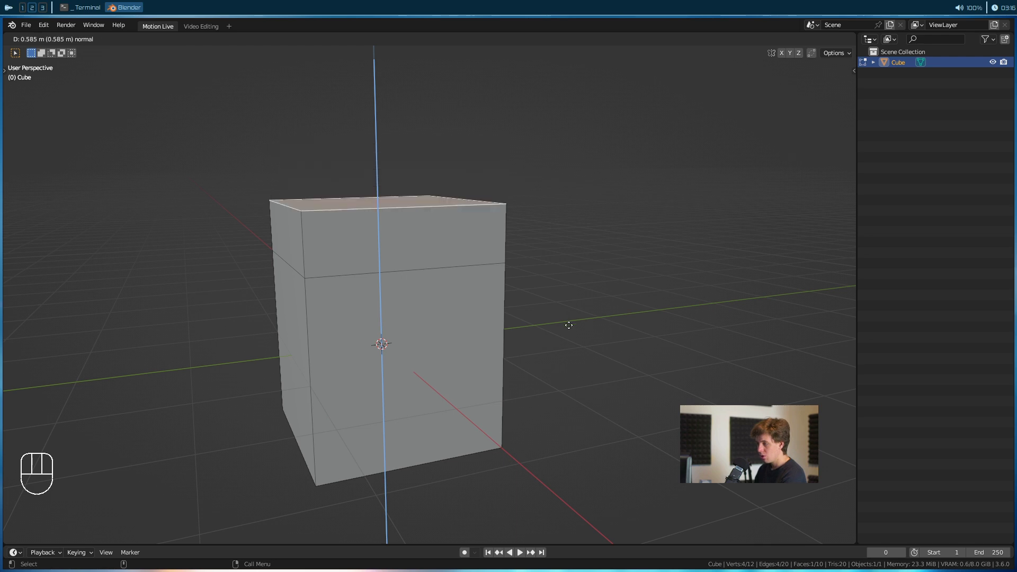
click(567, 245)
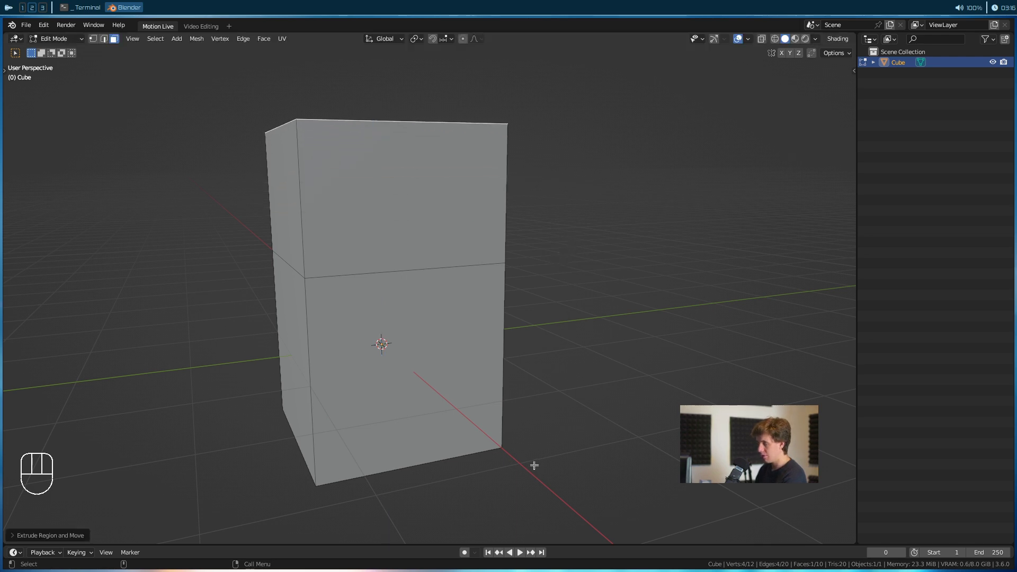
alt+drag(606, 275, 639, 370)
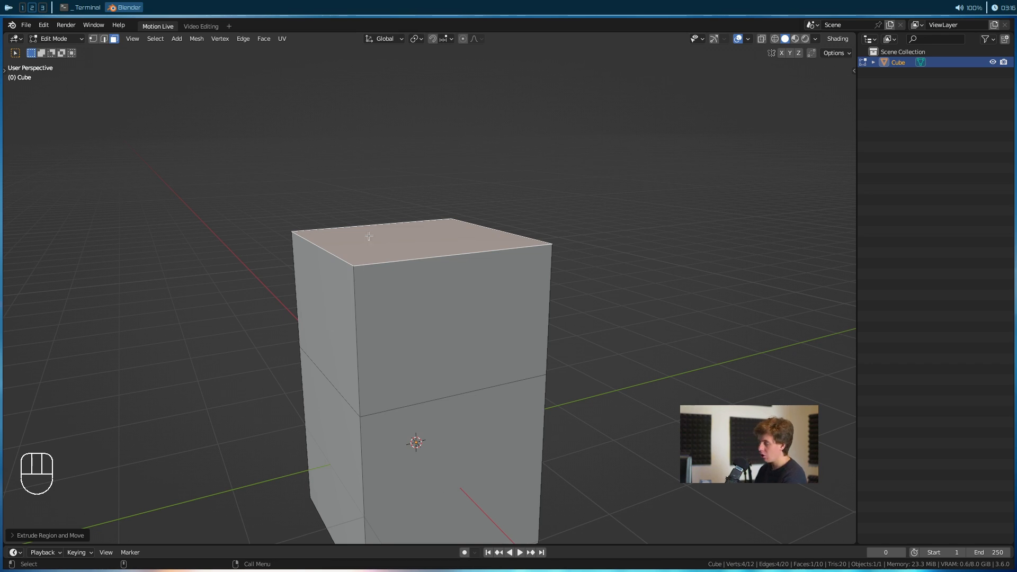
Adjust the extrusion's Z distance to 1.3291 m in the operation's settings
click(18, 537)
drag(109, 497, 108, 497)
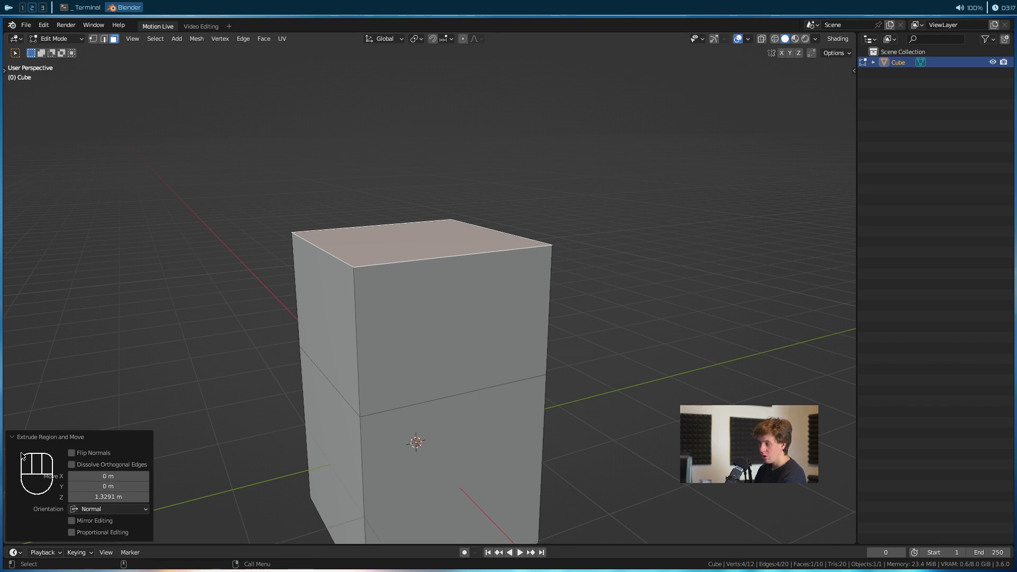
click(13, 438)
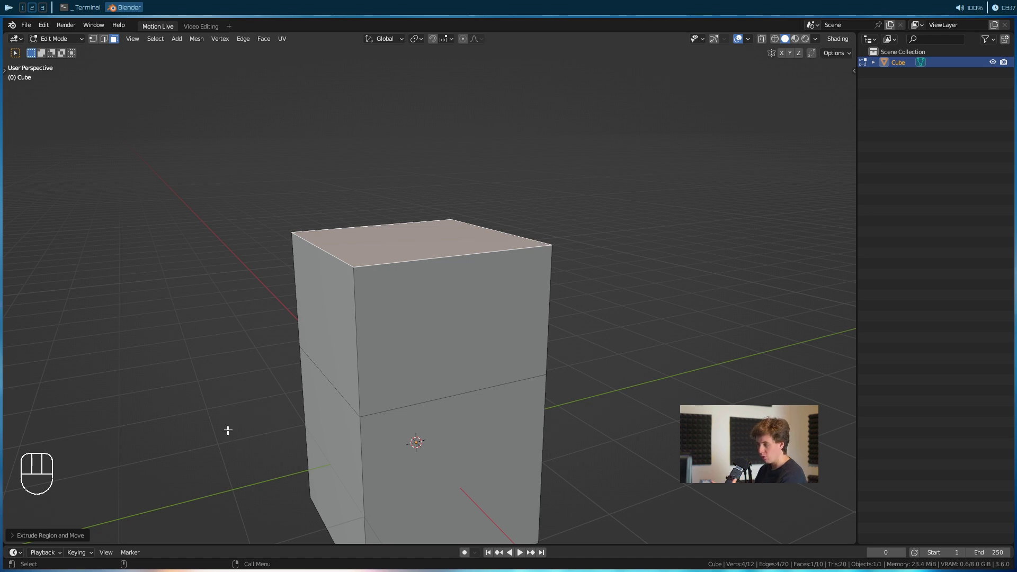
Set the extrusion's Z distance to 1.5991 m in the operation's settings and collapse them
click(31, 536)
mouse_move(99, 497)
mouse_down()
mouse_move(91, 497)
mouse_move(106, 497)
mouse_move(99, 500)
mouse_up()
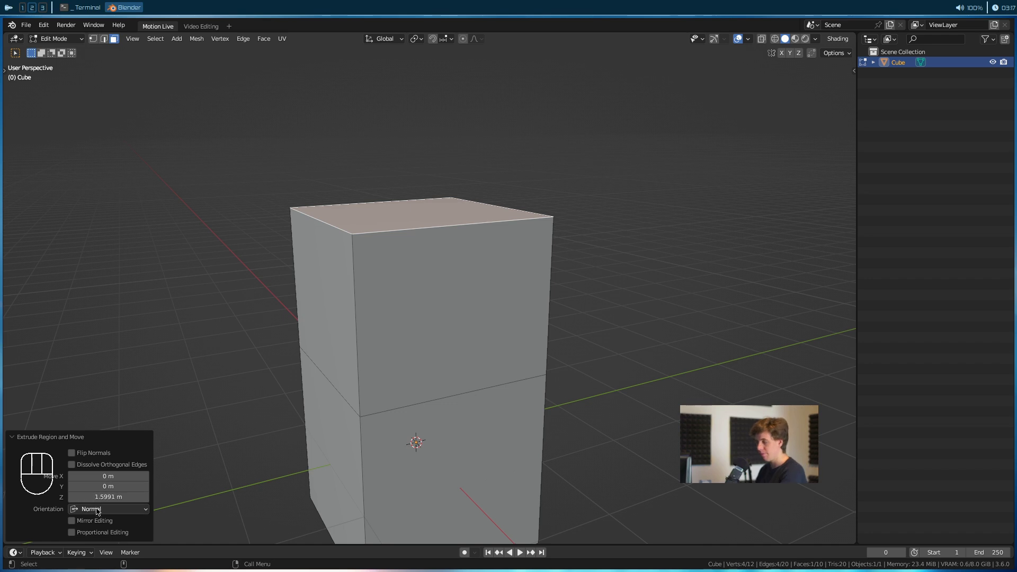
click(23, 437)
Select two stacked side faces of the block together with its top face
scroll(630, 385, down, 3)
alt+drag(611, 390, 442, 388)
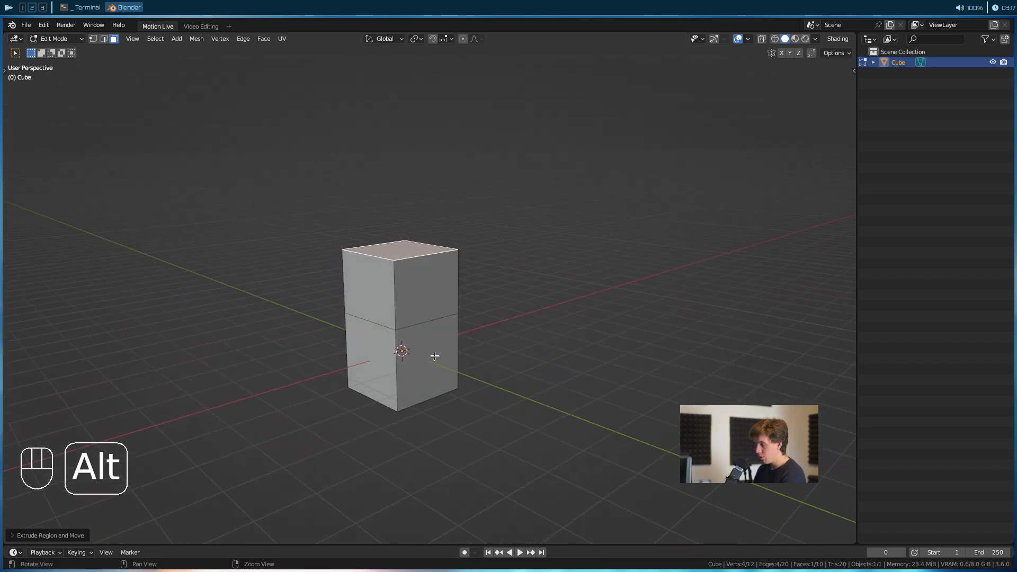
alt+middle_drag(386, 336, 427, 341)
shift+click(418, 294)
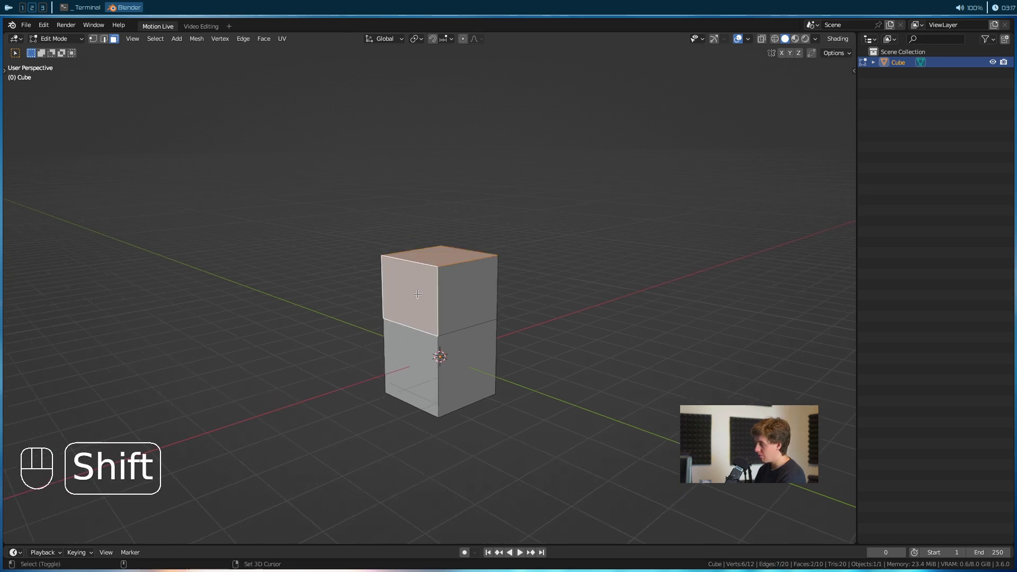
click(419, 355)
shift+click(418, 308)
shift+click(435, 261)
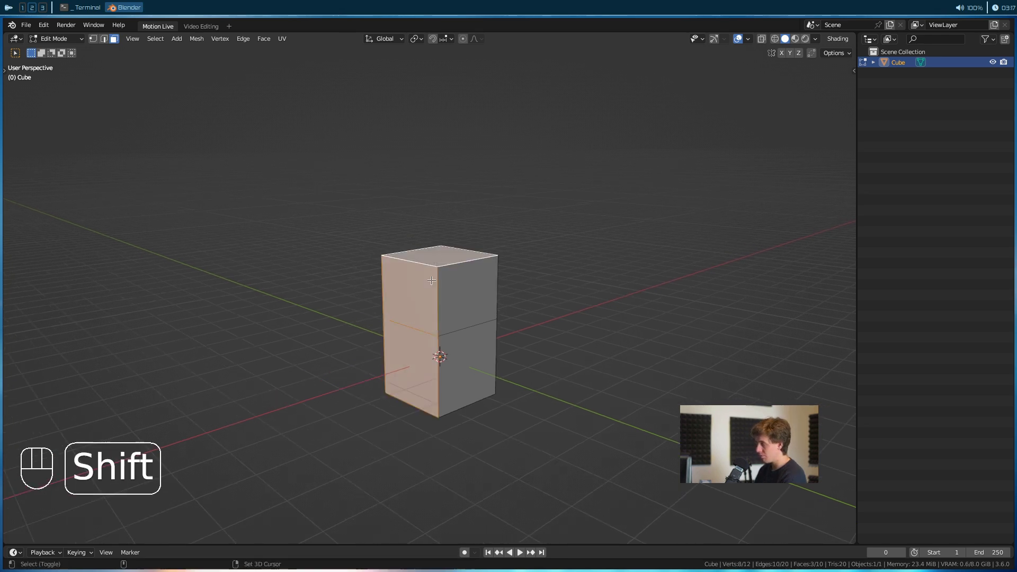
Box-select across the block and clear the face selection
scroll(554, 291, up, 2)
alt+drag(555, 291, 555, 298)
click(554, 298)
drag(663, 125, 250, 466)
click(591, 394)
alt+drag(336, 409, 436, 415)
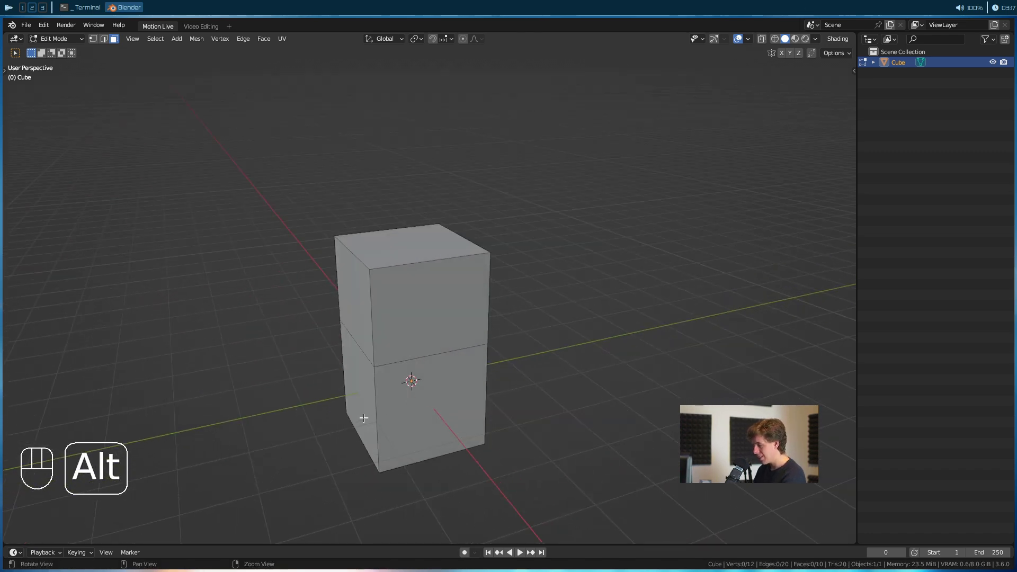
Select the face loop around the block's upper half and extend the selection to all the lower side faces
alt+drag(322, 435, 599, 373)
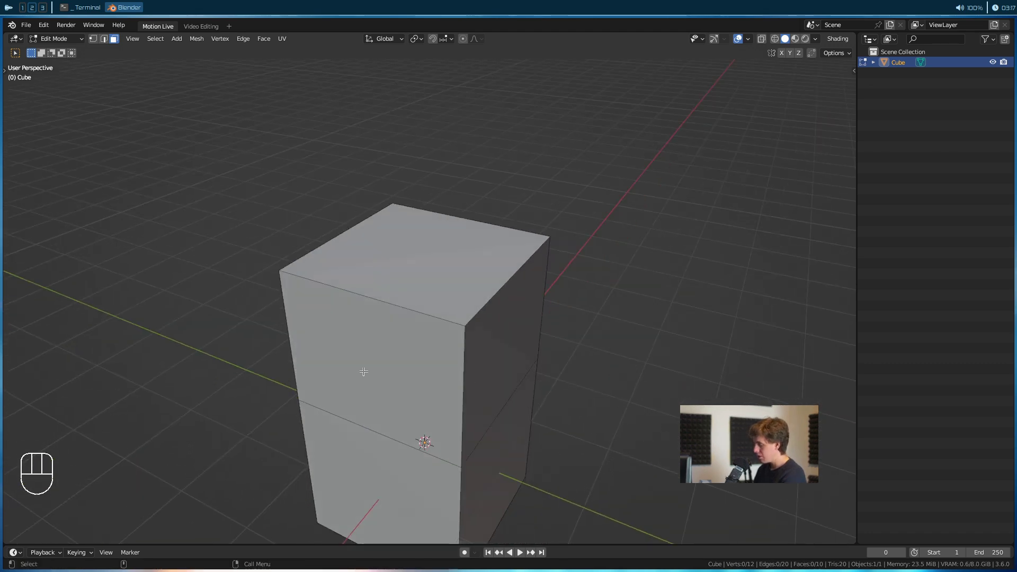
alt+shift+click(463, 377)
alt+drag(446, 379, 378, 369)
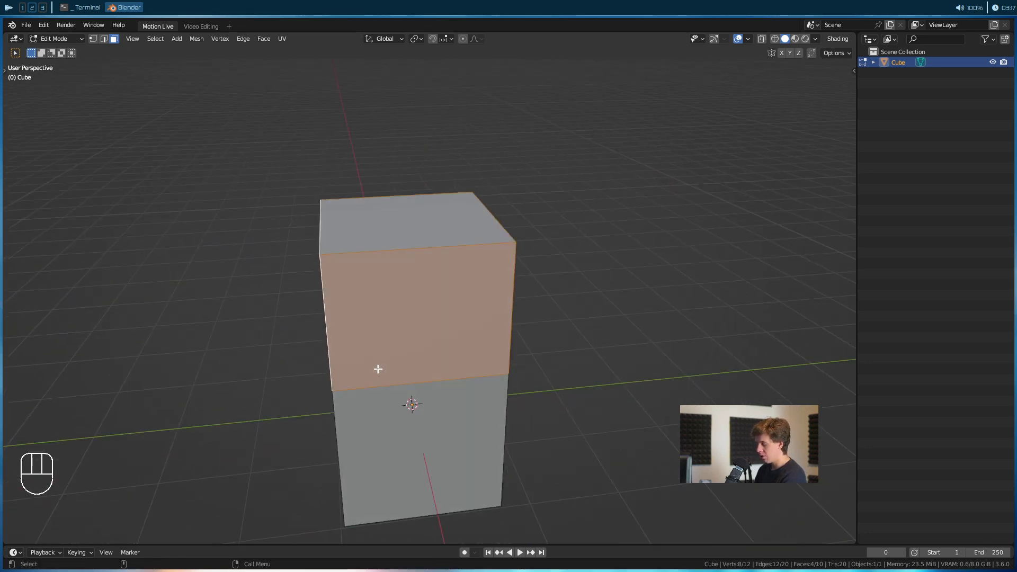
alt+shift+click(335, 415)
alt+drag(280, 386, 342, 388)
alt+drag(458, 369, 528, 278)
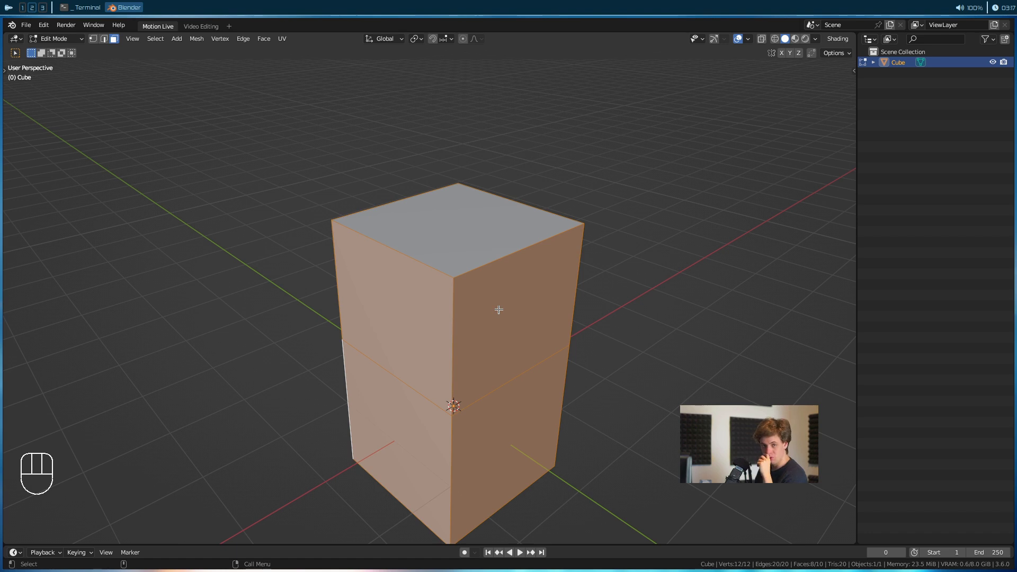
Select the top face plus the face loop around the upper half and delete these faces
scroll(604, 311, down, 6)
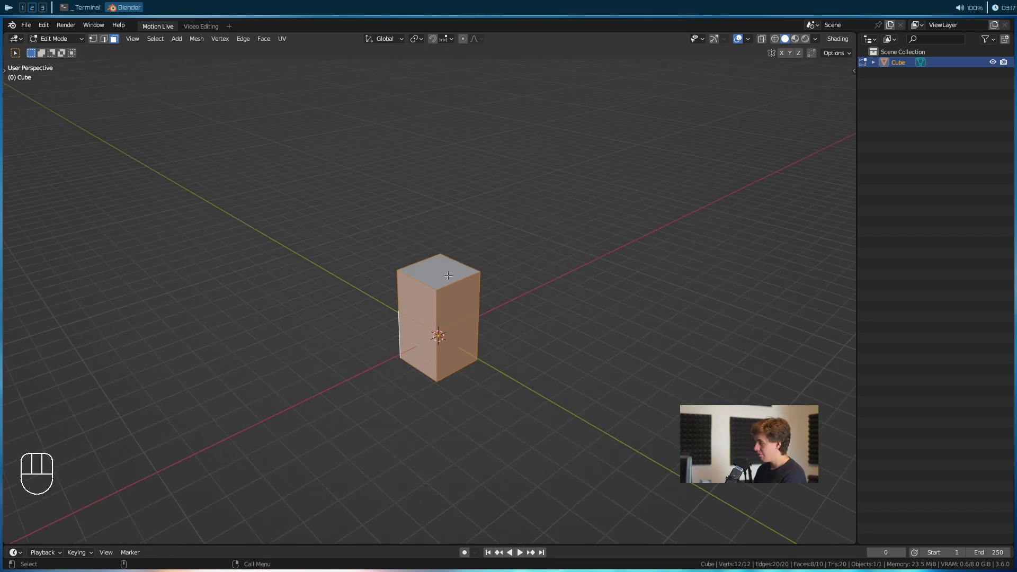
click(455, 279)
scroll(503, 278, up, 5)
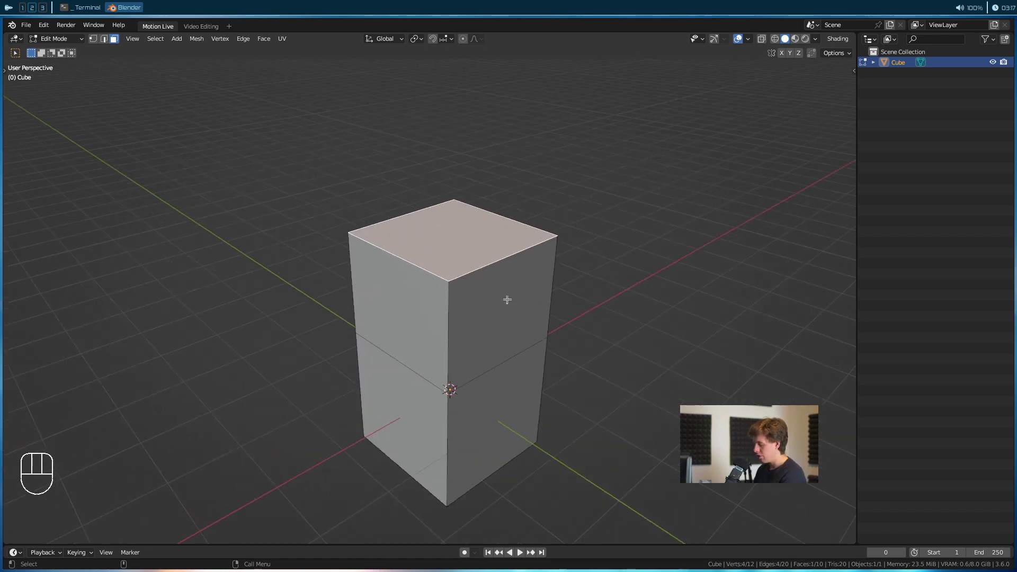
alt+shift+click(454, 320)
alt+drag(498, 309, 567, 294)
alt+drag(350, 281, 406, 269)
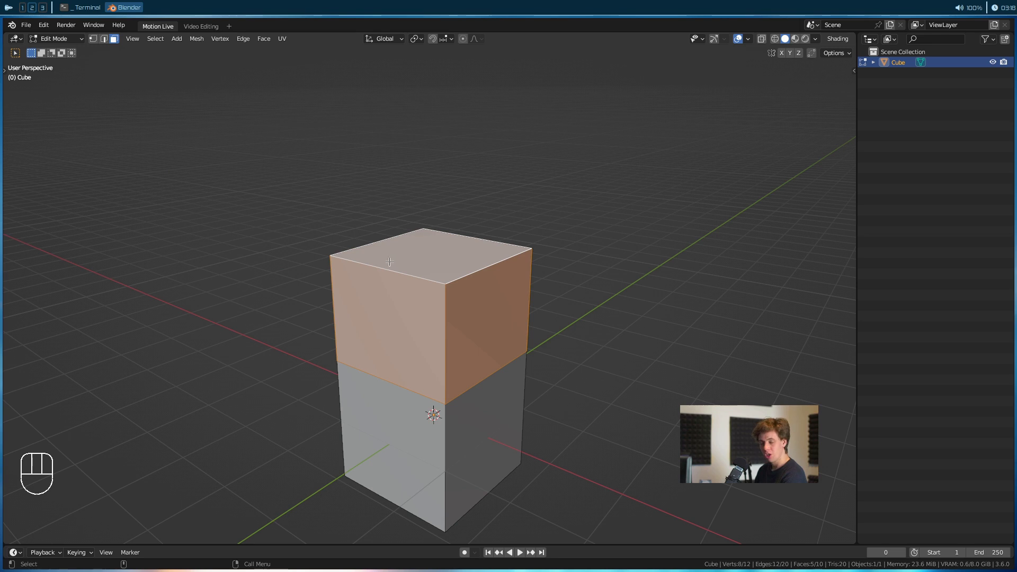
key(x)
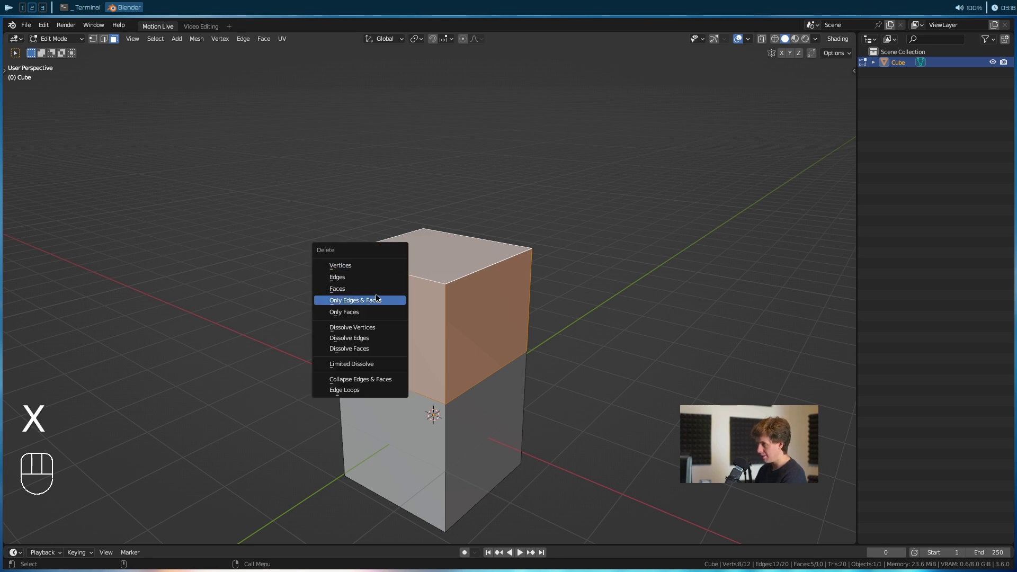
click(349, 289)
Examine the open top and inner walls of the remaining box from several angles
scroll(518, 343, up, 2)
alt+middle_drag(514, 374, 488, 270)
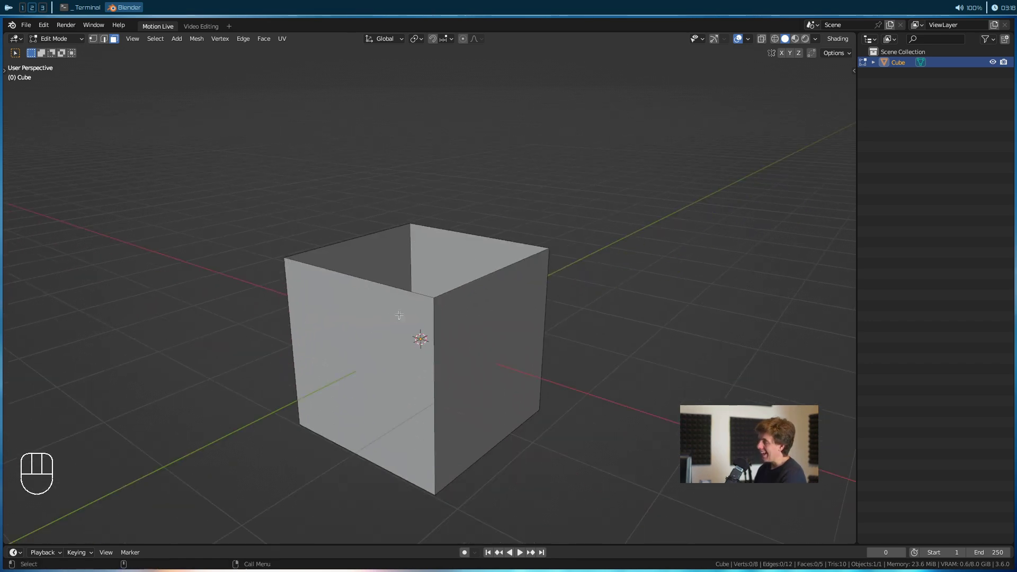
alt+middle_drag(390, 314, 367, 355)
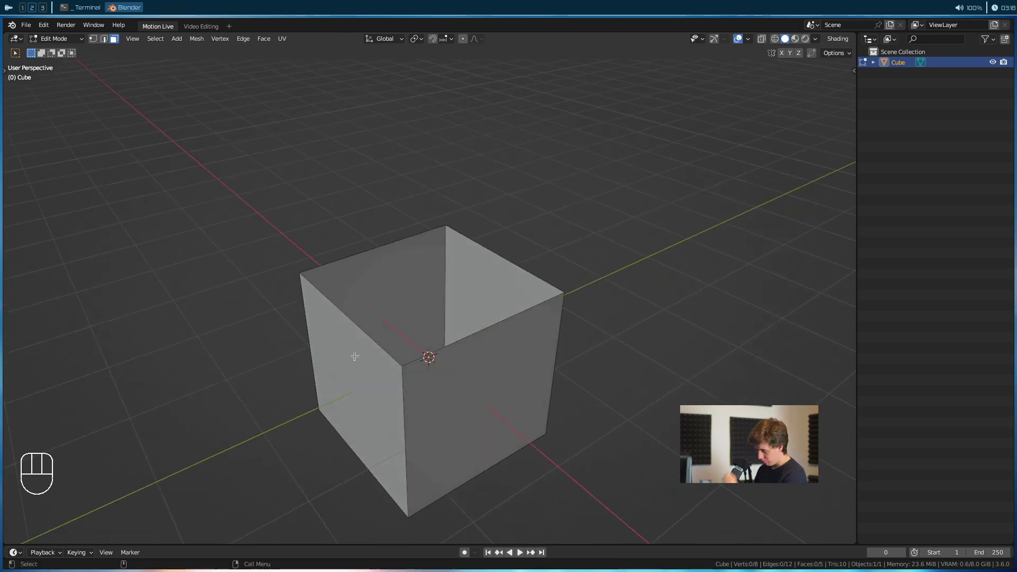
scroll(380, 373, up, 5)
alt+middle_drag(370, 373, 379, 304)
scroll(380, 305, up, 1)
alt+middle_drag(316, 338, 284, 311)
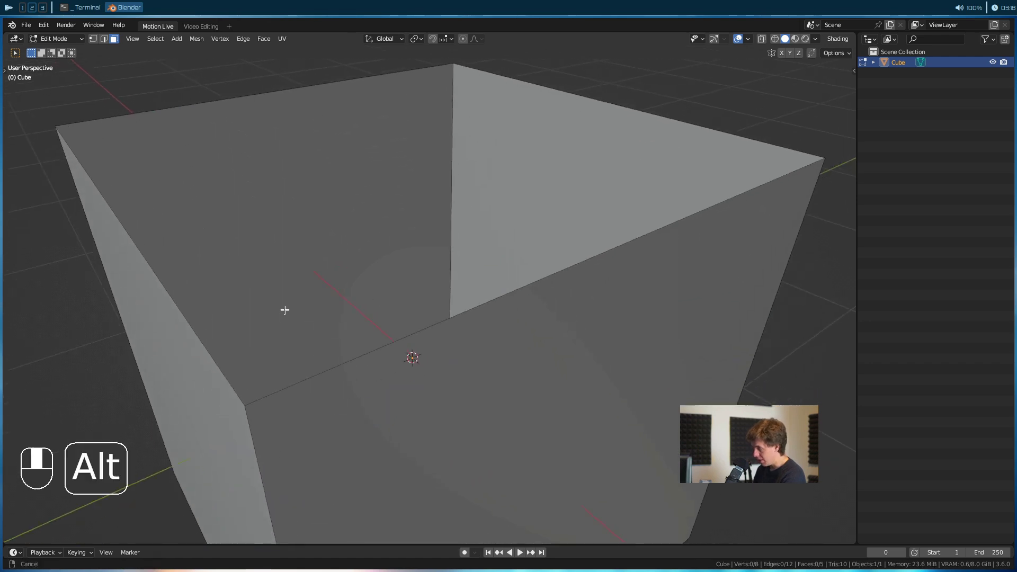
alt+drag(284, 311, 224, 316)
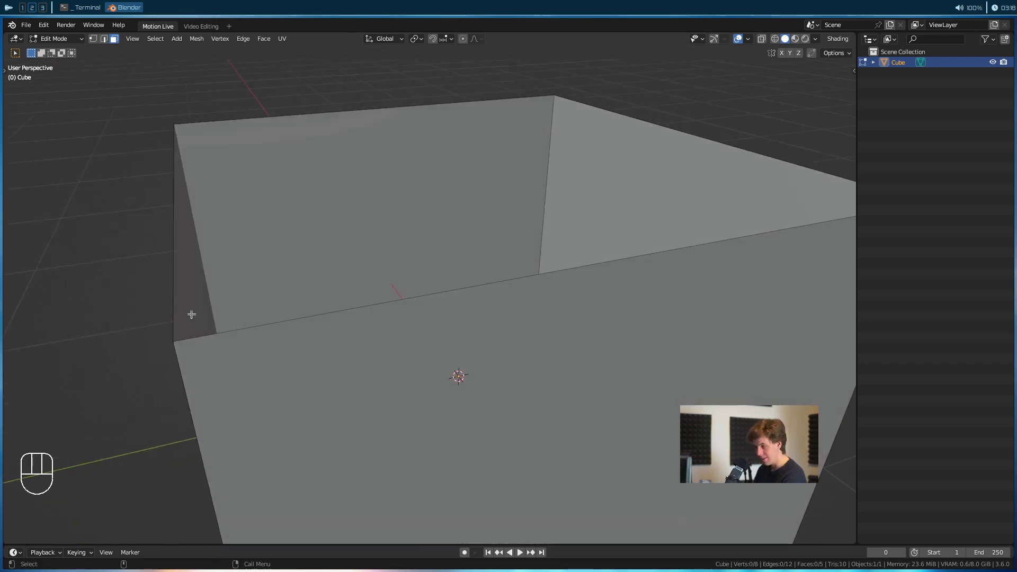
scroll(192, 314, down, 4)
Switch to edge selection, select the edge loop around the box's open top and fill it with a face
middle_drag(253, 309, 237, 219)
key(2)
alt+shift+click(248, 273)
click(250, 195)
key(3)
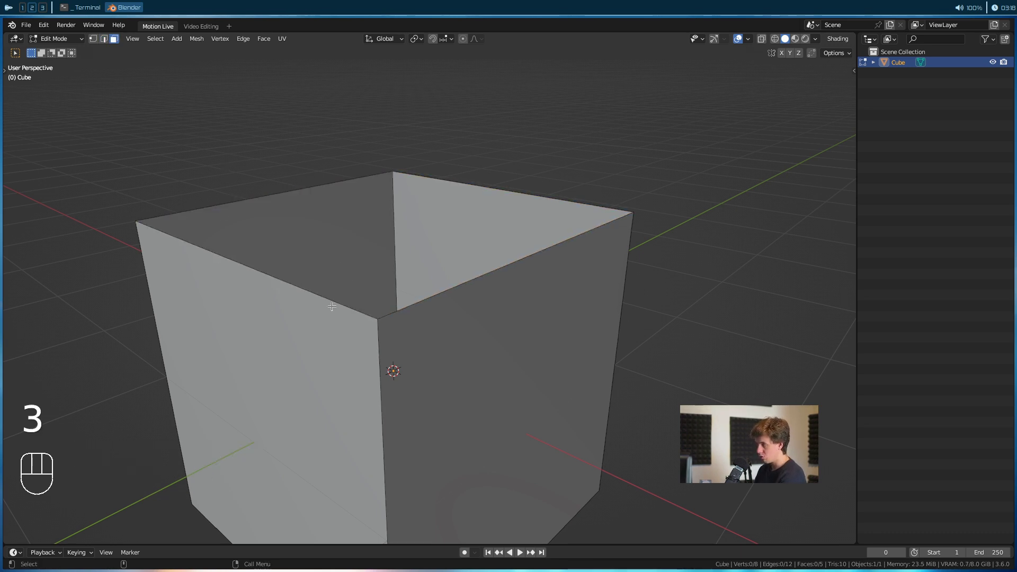
key(2)
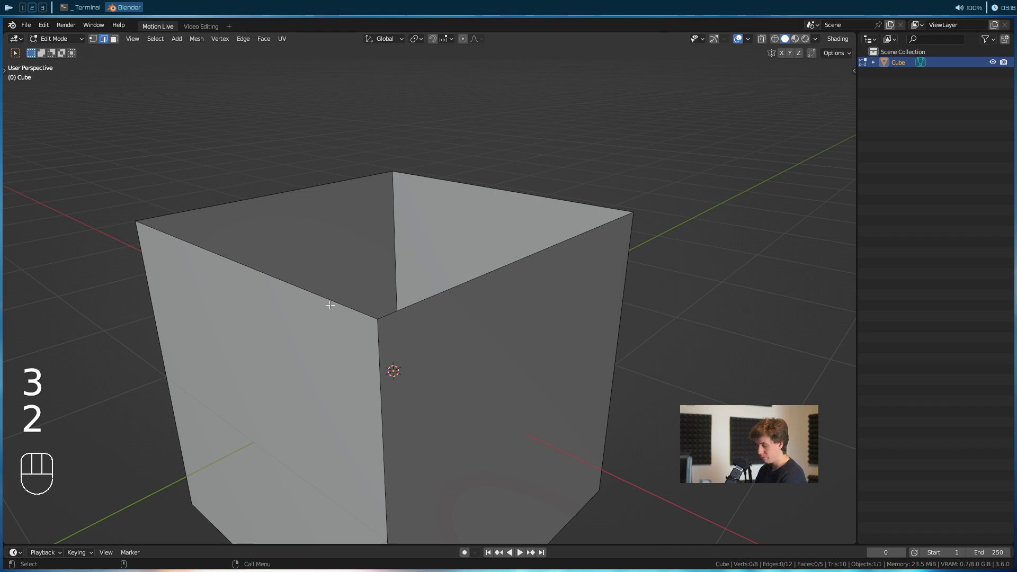
alt+shift+click(275, 293)
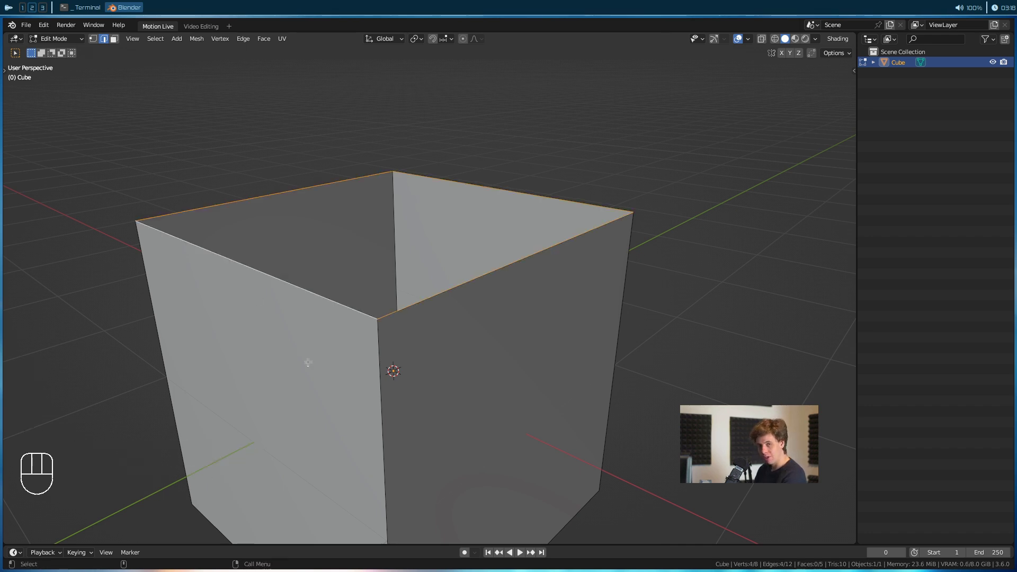
key(f)
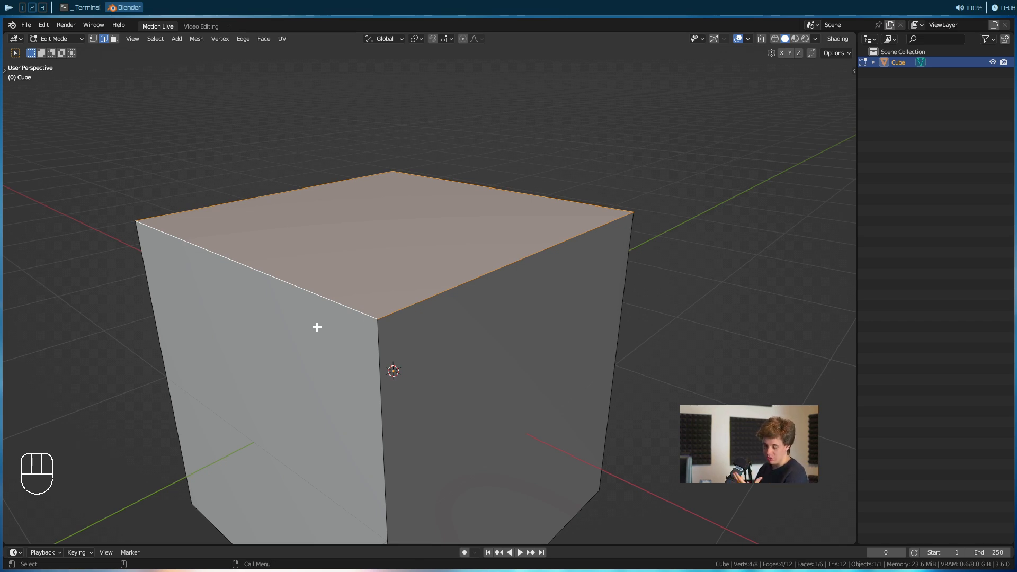
Select all of the cube's geometry in Edit Mode and move it up about 0.985 m along the Z axis
scroll(244, 192, down, 2)
alt+drag(244, 192, 470, 318)
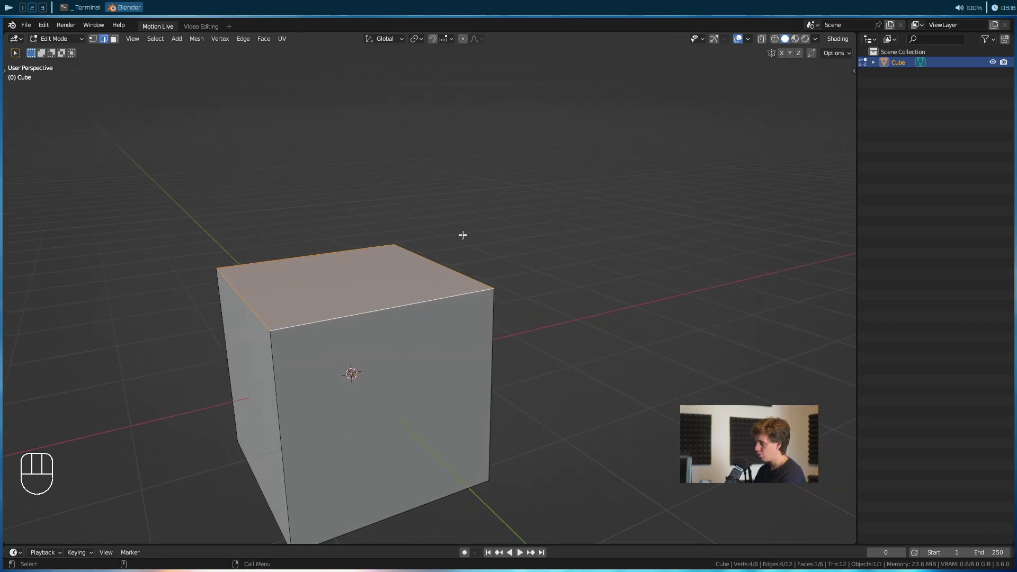
scroll(368, 361, down, 2)
alt+drag(369, 354, 372, 330)
key(Tab)
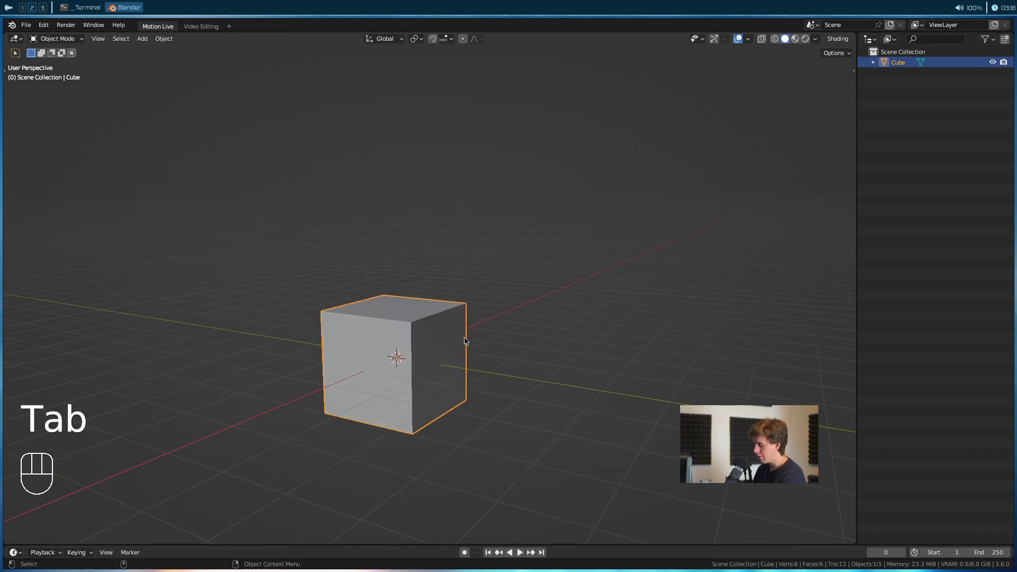
key(Tab)
key(a)
key(g)
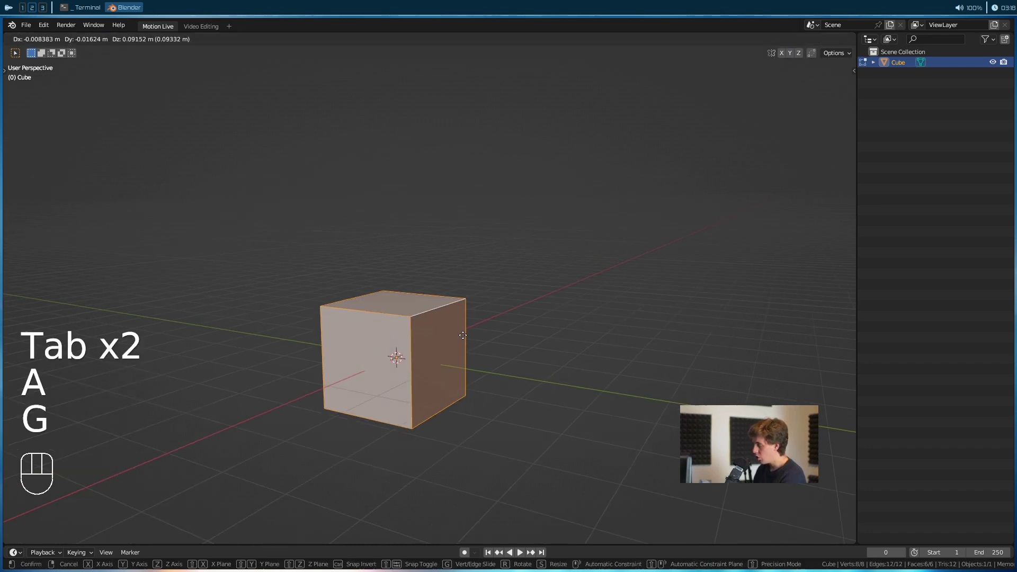
key(z)
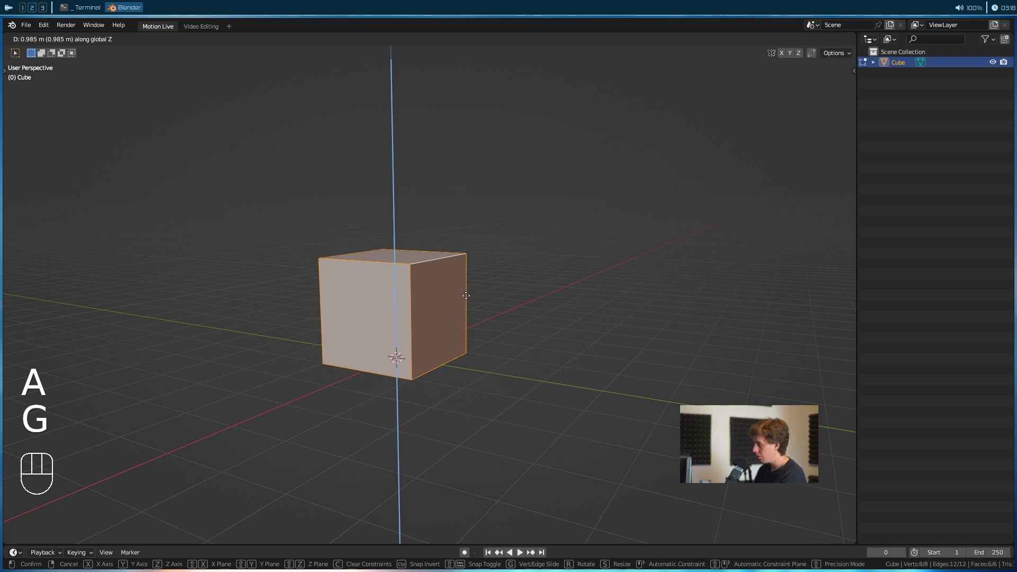
click(466, 296)
Switch to face selection, extrude the cube's top face slightly upward and scale it inward to form a tapered shoulder
alt+drag(466, 296, 443, 339)
click(407, 311)
key(3)
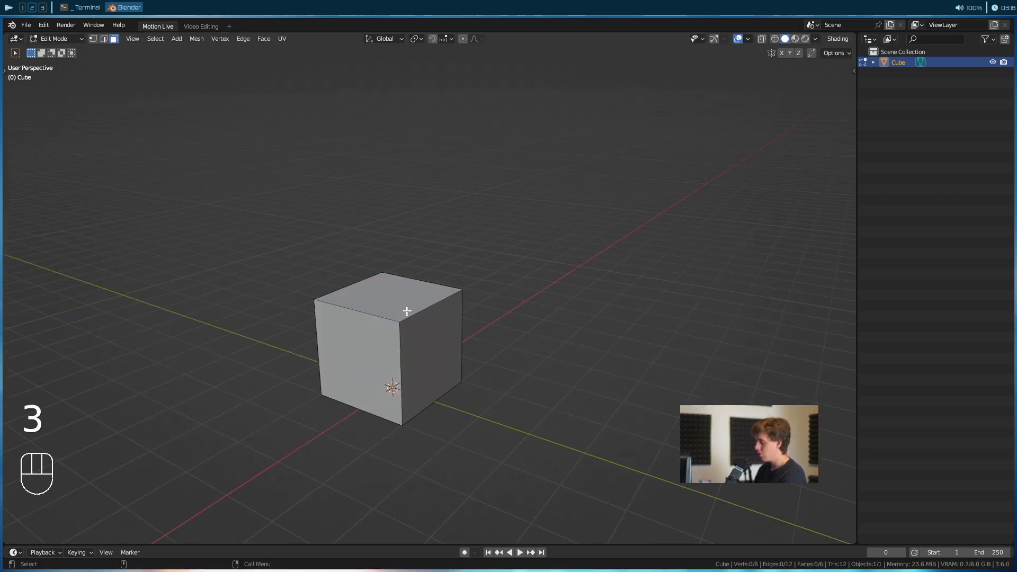
click(407, 311)
alt+drag(419, 303, 418, 321)
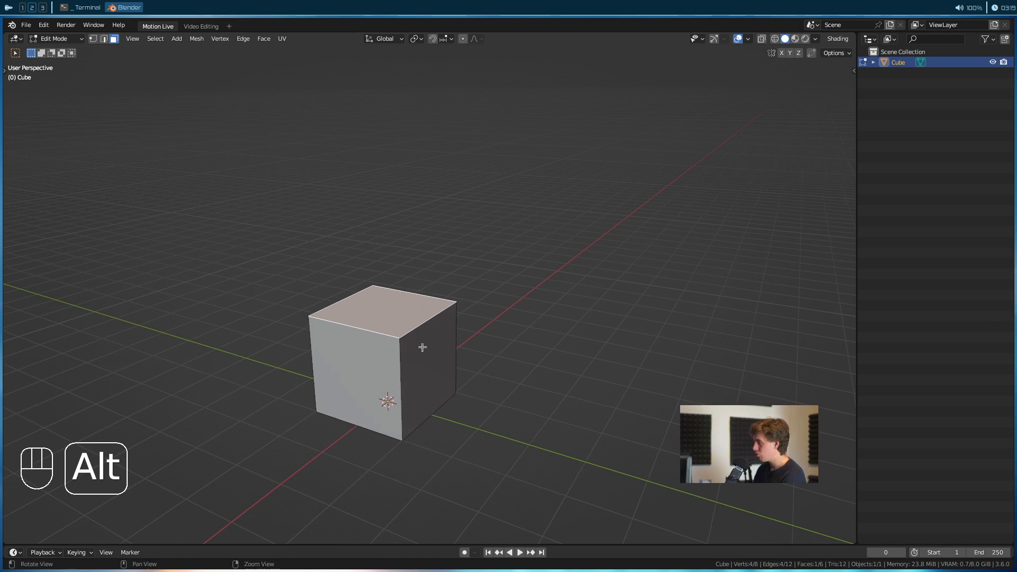
alt+drag(422, 347, 420, 327)
key(e)
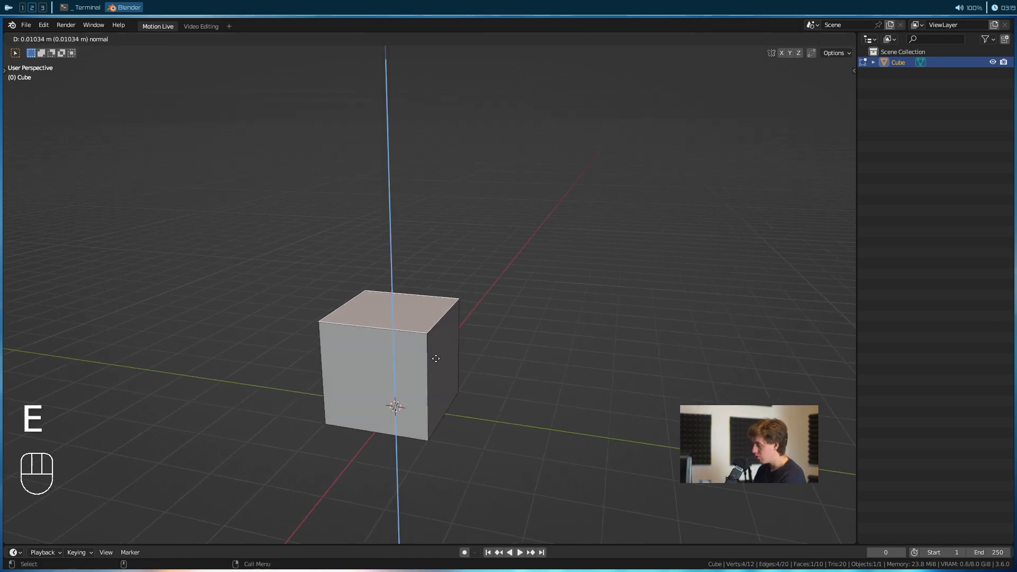
click(433, 344)
key(s)
click(452, 334)
Extrude the shoulder's top face a little further up and scale it in to narrow it again
key(e)
click(445, 307)
key(s)
click(432, 297)
Extrude the top face upward by about 1.7 m as a neck and scale its end smaller
key(e)
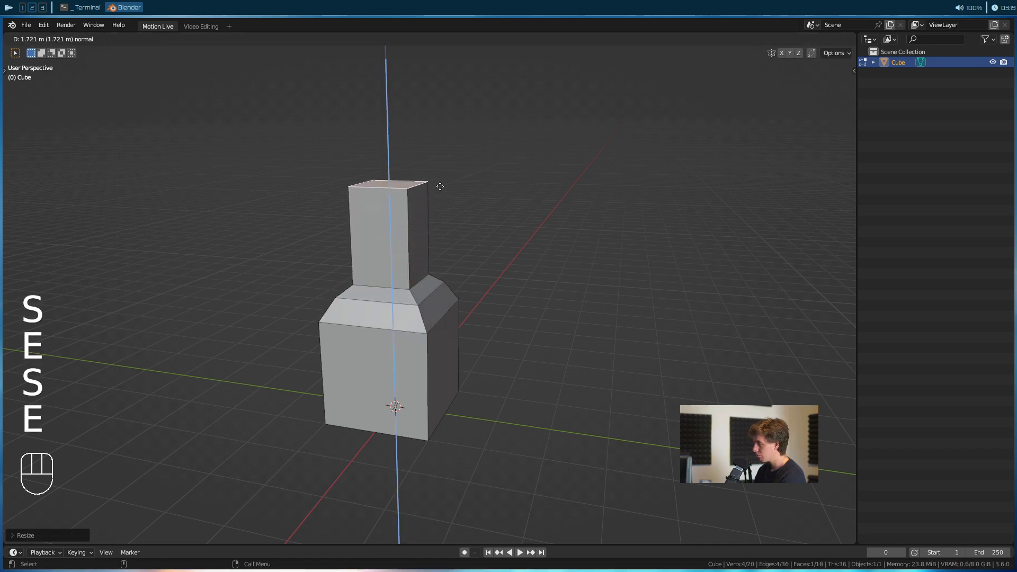
click(442, 178)
scroll(493, 330, down, 3)
key(s)
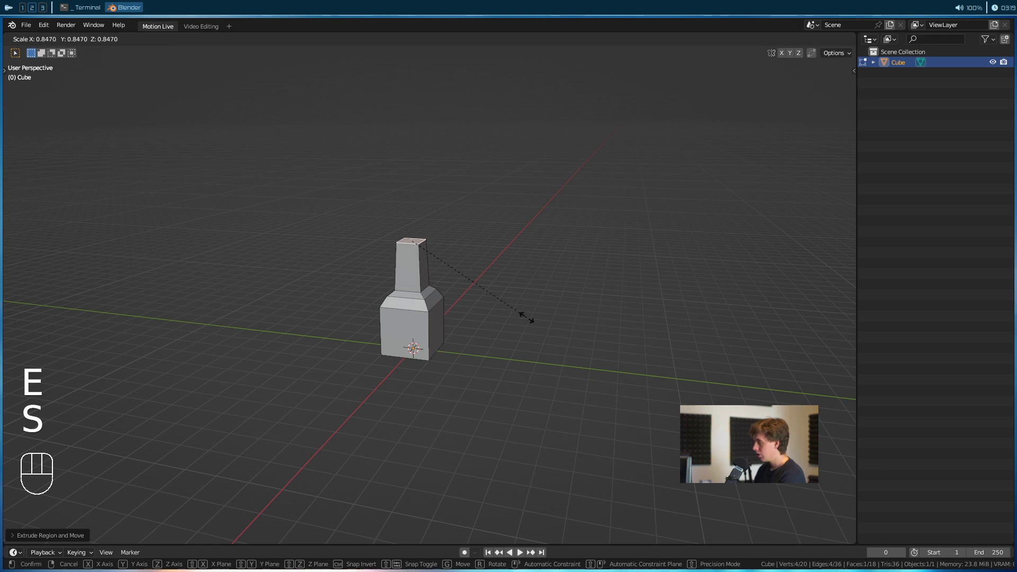
click(504, 289)
Extrude the narrowed top face straight up to lengthen the neck with another section
key(e)
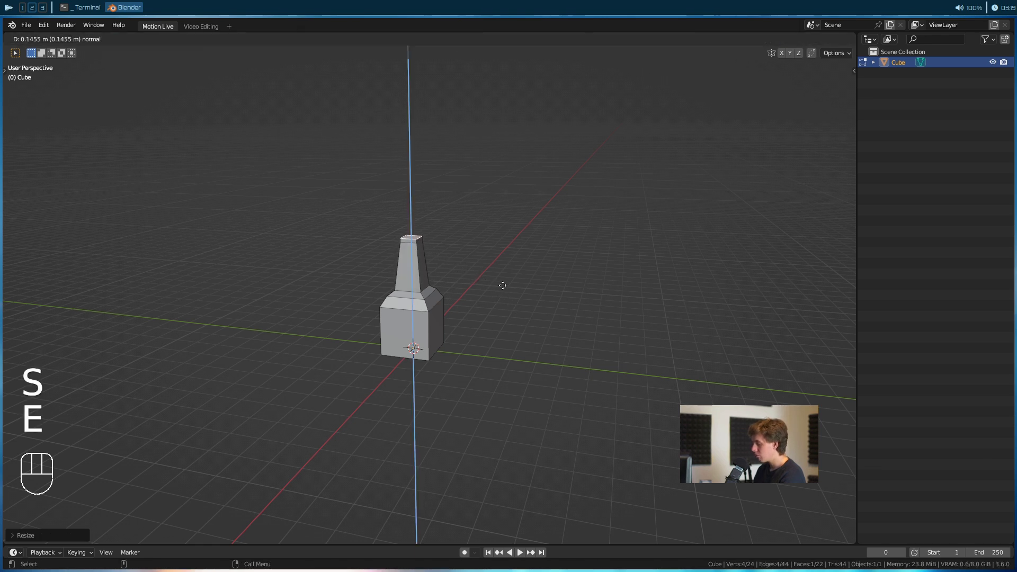
click(502, 235)
alt+shift+drag(502, 234, 500, 263)
alt+drag(500, 262, 492, 266)
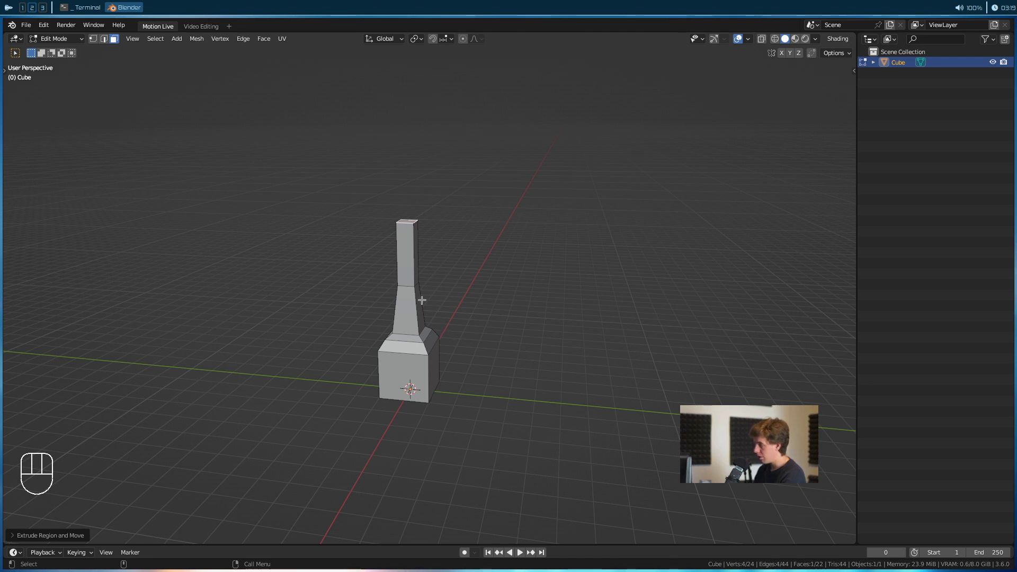
Extrude the neck's top face in place and scale it outward into a wide flat cap, and check its underside
key(e)
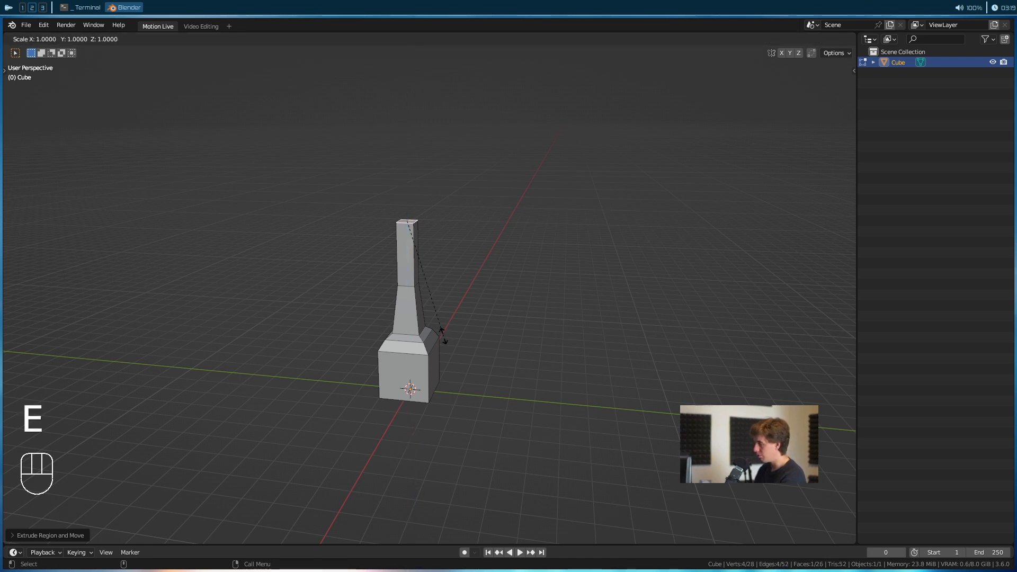
key(s)
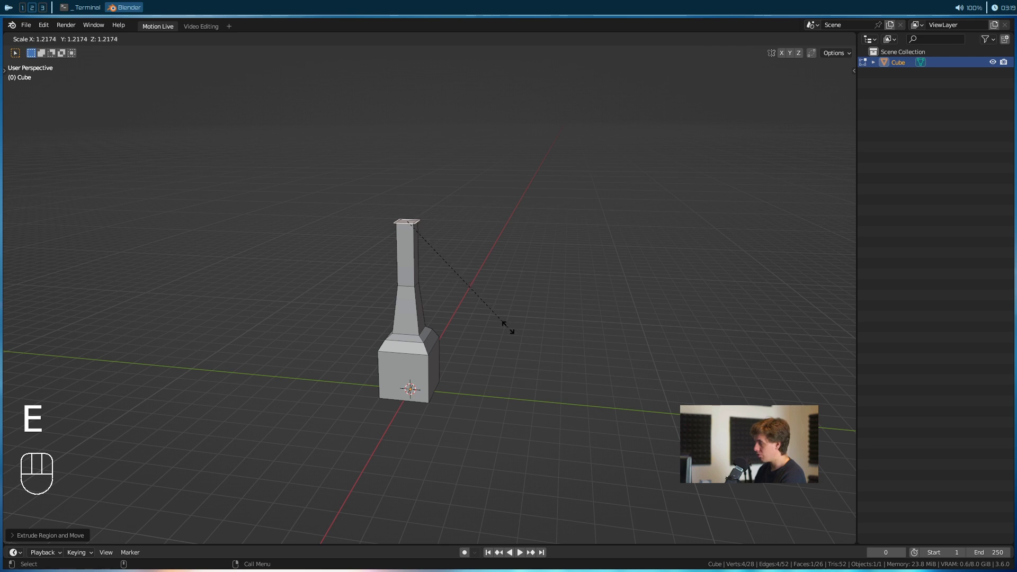
click(606, 372)
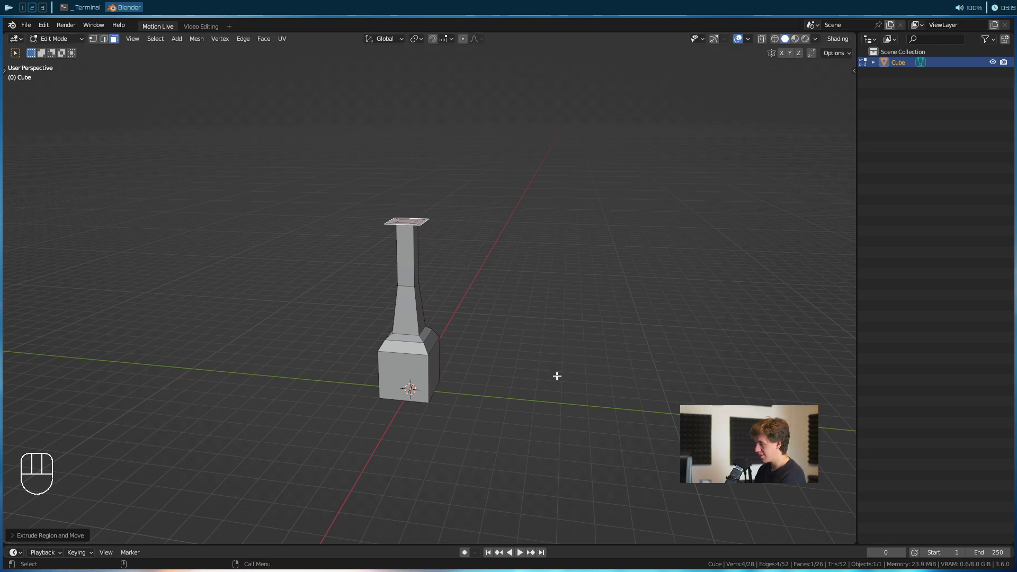
scroll(556, 382, up, 4)
alt+drag(522, 326, 397, 159)
scroll(537, 421, up, 5)
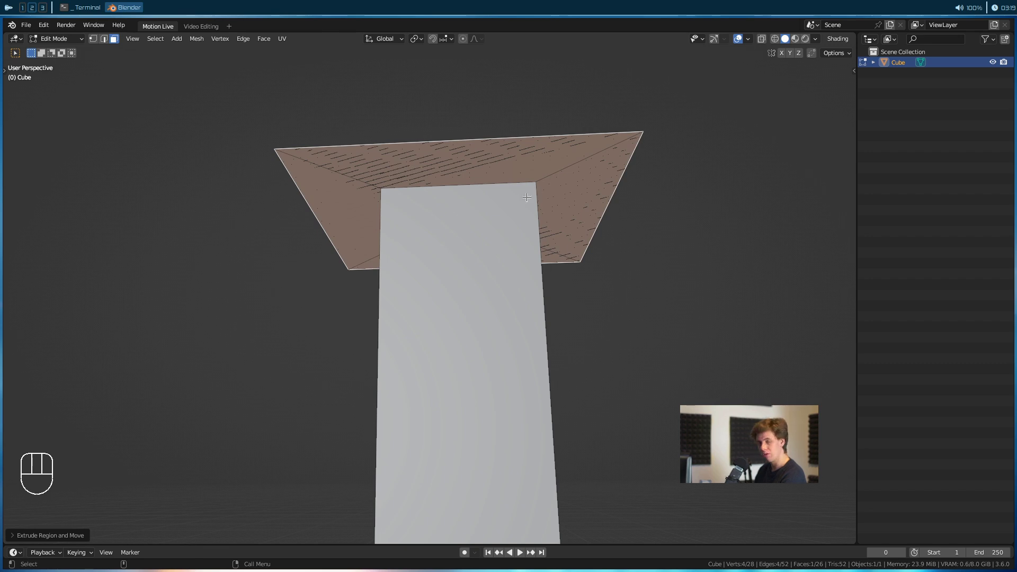
Extrude the wide flat cap downward around the neck to form a block, and check it from below
scroll(506, 212, down, 6)
mouse_move(506, 243)
alt+mouse_down()
mouse_move(504, 152)
mouse_move(498, 252)
mouse_move(506, 239)
alt+mouse_up()
key(e)
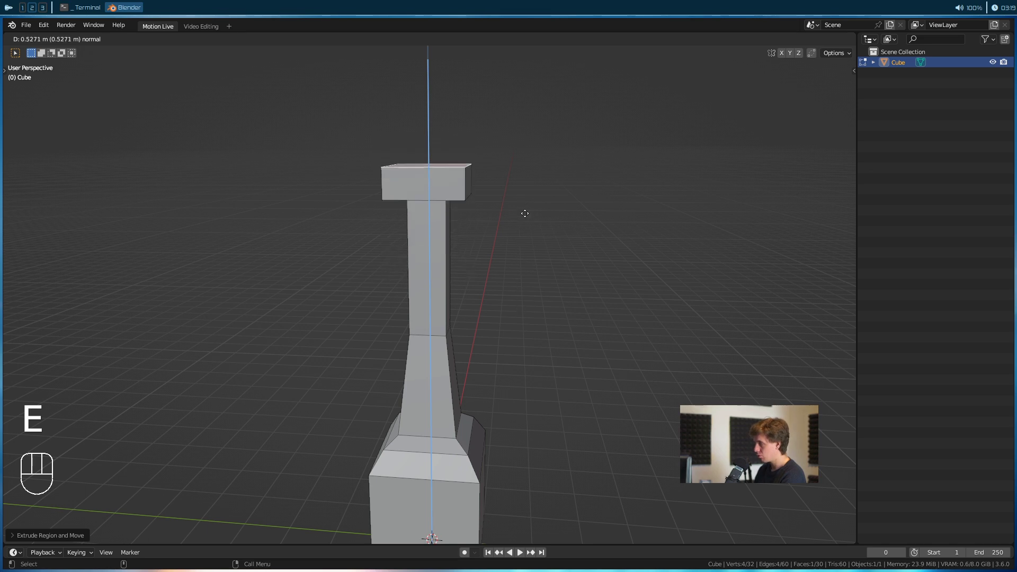
click(527, 354)
alt+drag(516, 312, 502, 407)
alt+drag(453, 372, 492, 270)
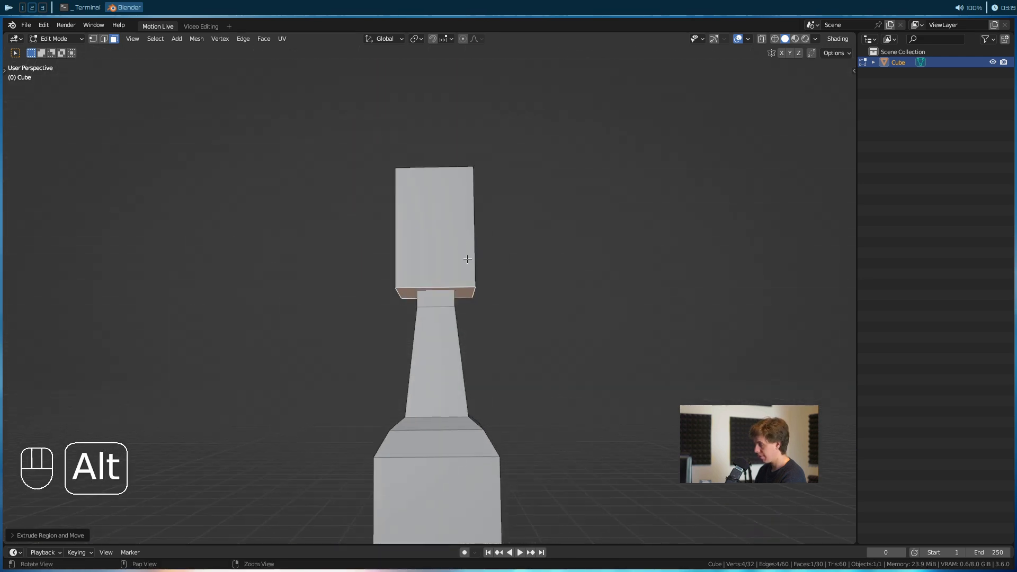
Move the block's underside face down along Z towards the shoulder and scale it outward to flare the block
key(g)
key(z)
click(505, 341)
key(s)
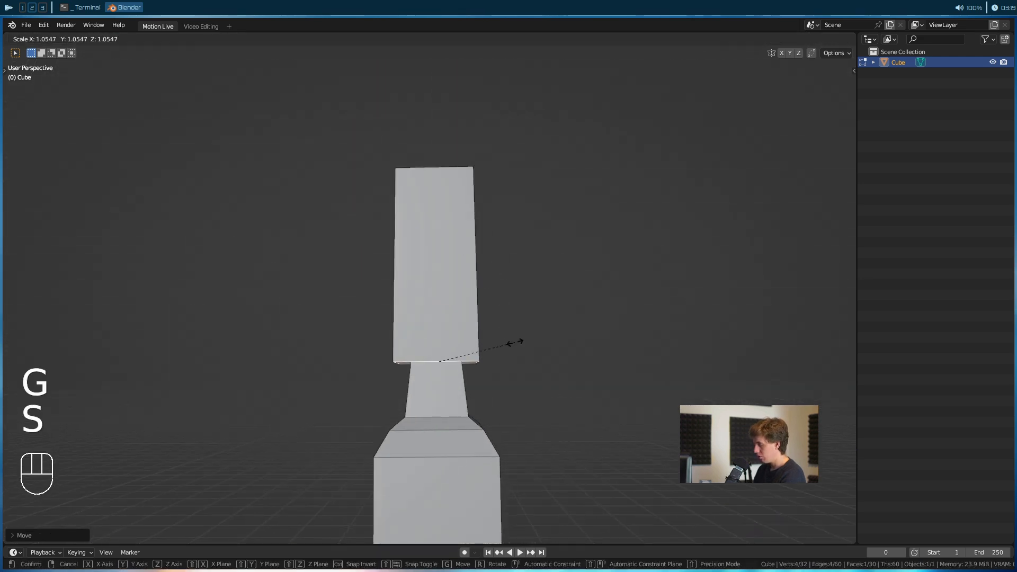
click(556, 354)
scroll(561, 355, down, 3)
key(g)
key(z)
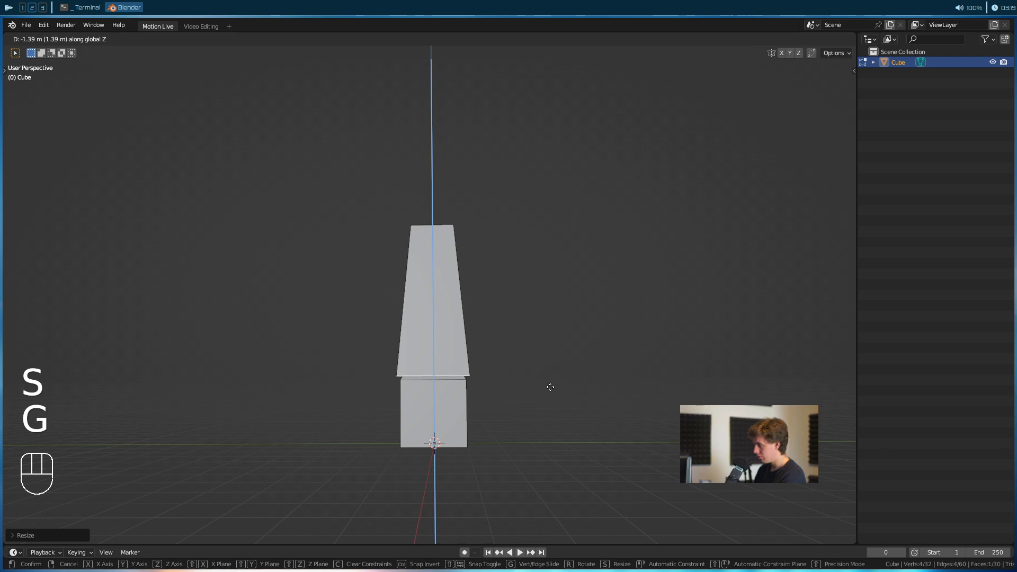
click(554, 366)
Extrude the underside face in place, scale it outward about 1.44 times, and extrude it upward past the block's top
key(e)
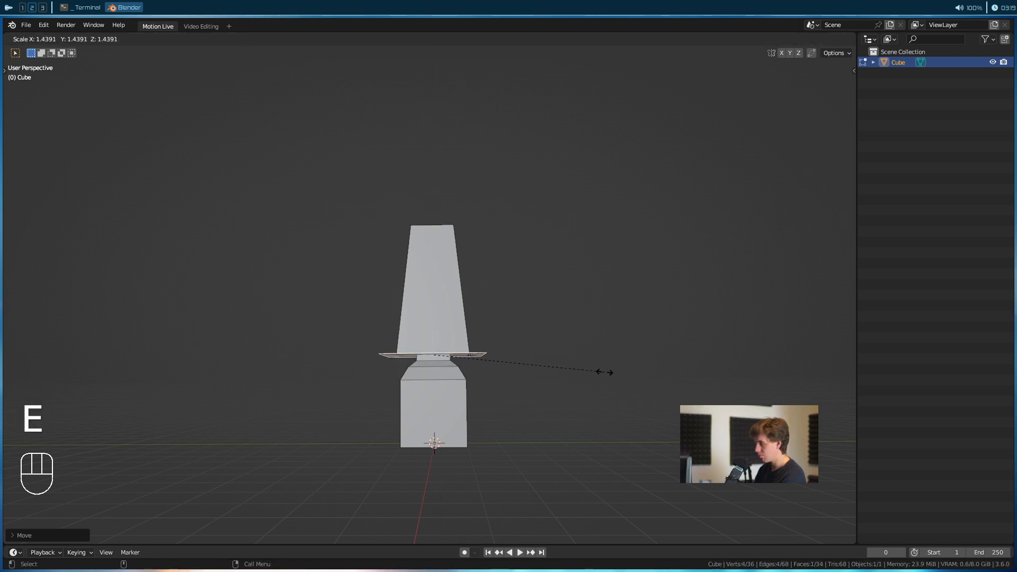
click(608, 373)
key(e)
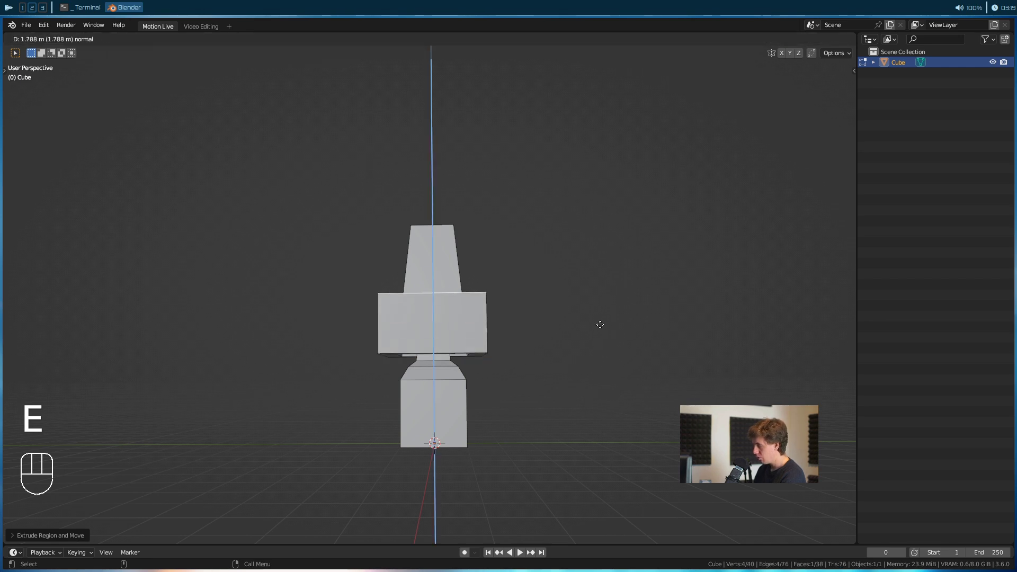
click(608, 214)
Scale the raised top face inward twice to taper the outer shell into a tall pyramid
key(s)
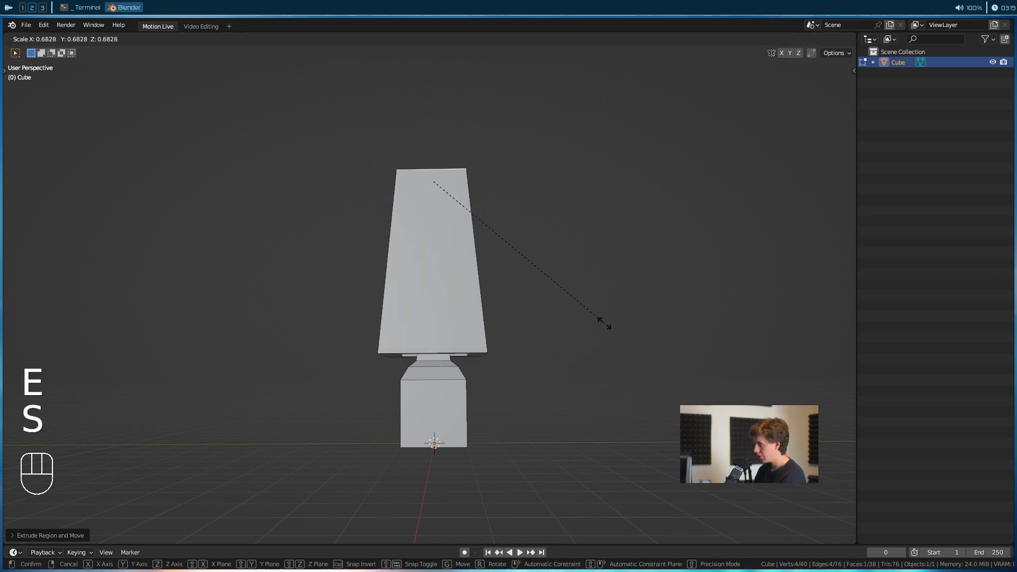
click(494, 227)
key(s)
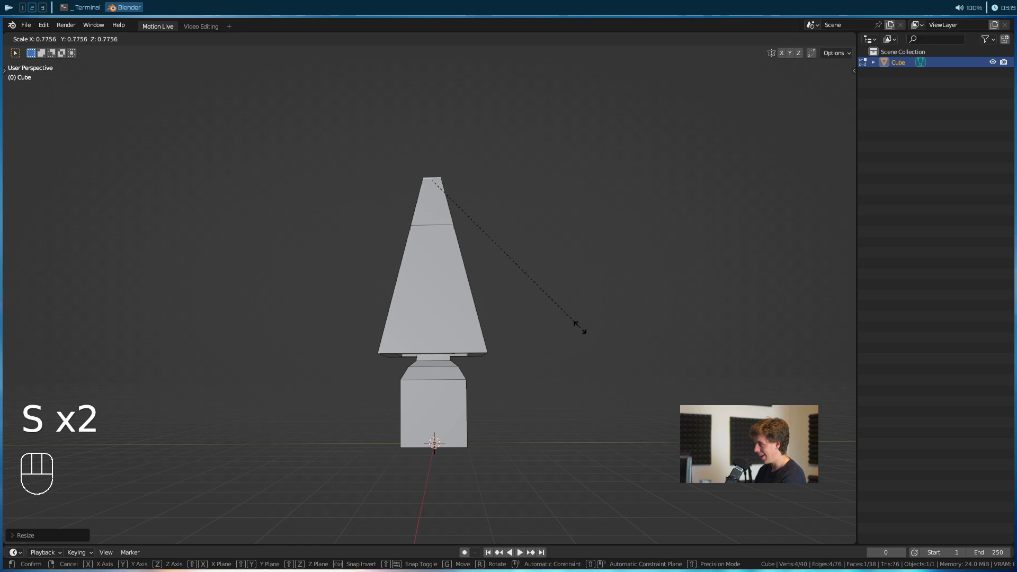
click(610, 365)
Extrude the pyramid's small top face slightly upward and scale it inward to form a sloped cap
alt+drag(609, 402, 481, 370)
alt+drag(450, 295, 550, 348)
scroll(546, 371, up, 5)
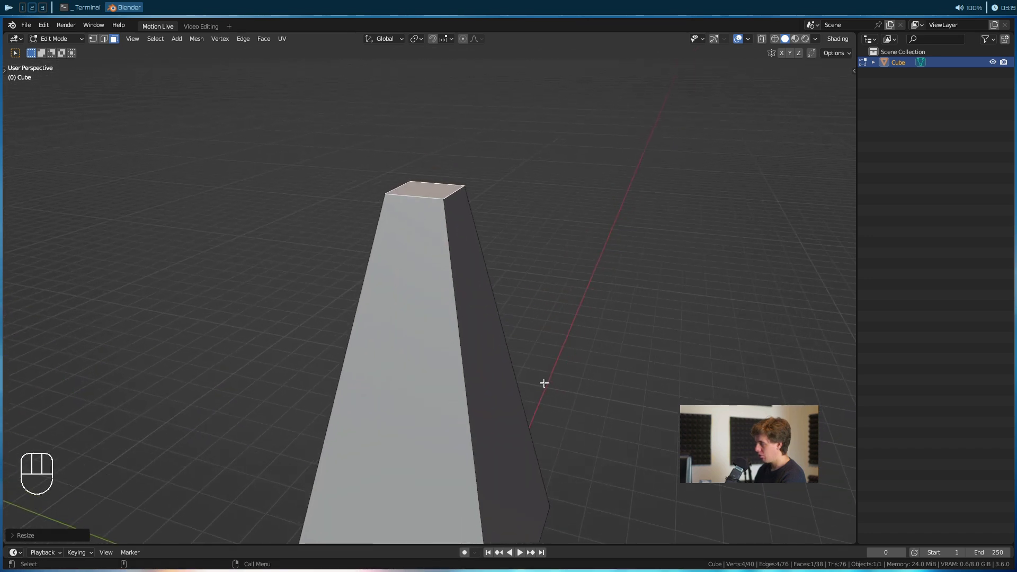
key(e)
key(s)
click(528, 316)
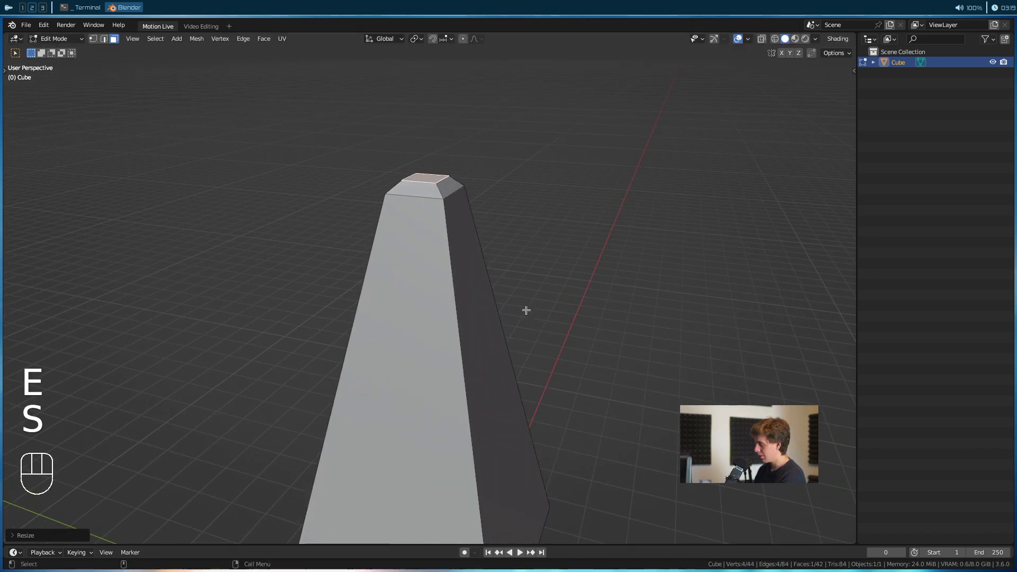
Extrude the cap into a narrower tier and a thin spike about 0.2 m tall, scaling the spike's tip inward
key(e)
key(e)
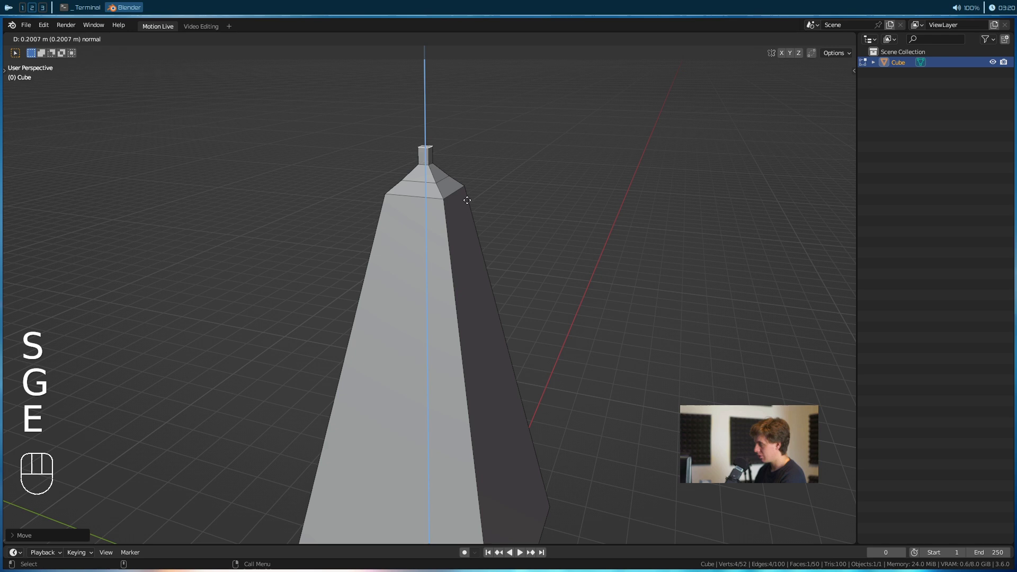
click(468, 200)
scroll(563, 272, down, 1)
key(s)
click(545, 269)
Examine the finished tree shape from the front, from above and from beneath its hollow skirt
scroll(545, 277, down, 5)
alt+drag(545, 277, 646, 276)
scroll(596, 311, up, 4)
alt+drag(597, 312, 536, 275)
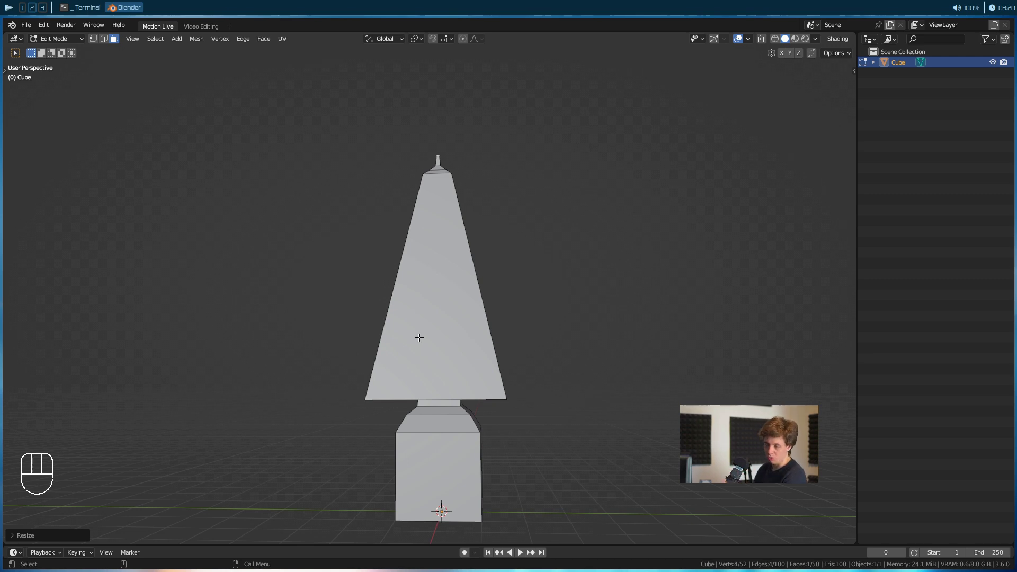
alt+drag(402, 360, 451, 279)
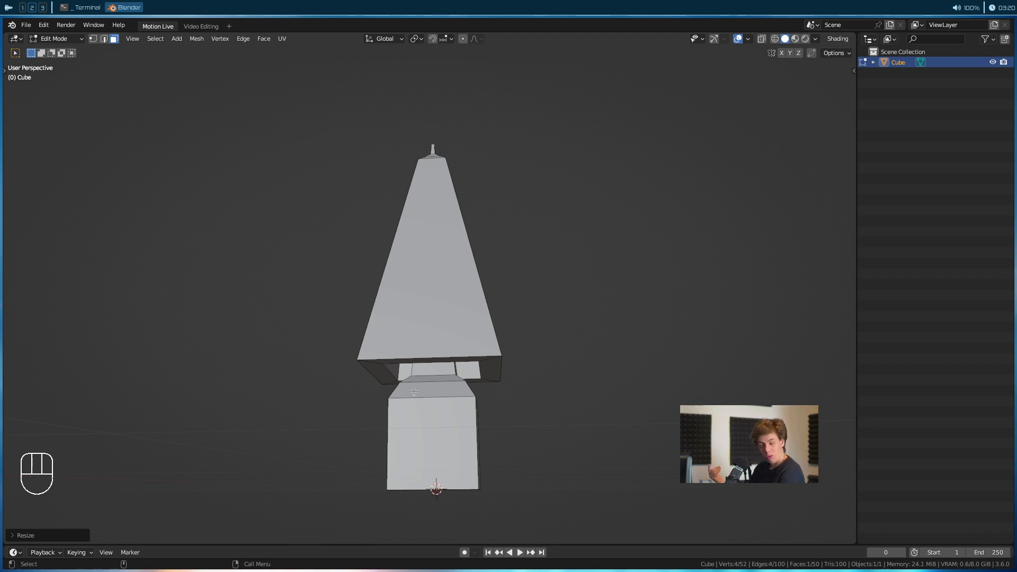
alt+drag(519, 413, 398, 353)
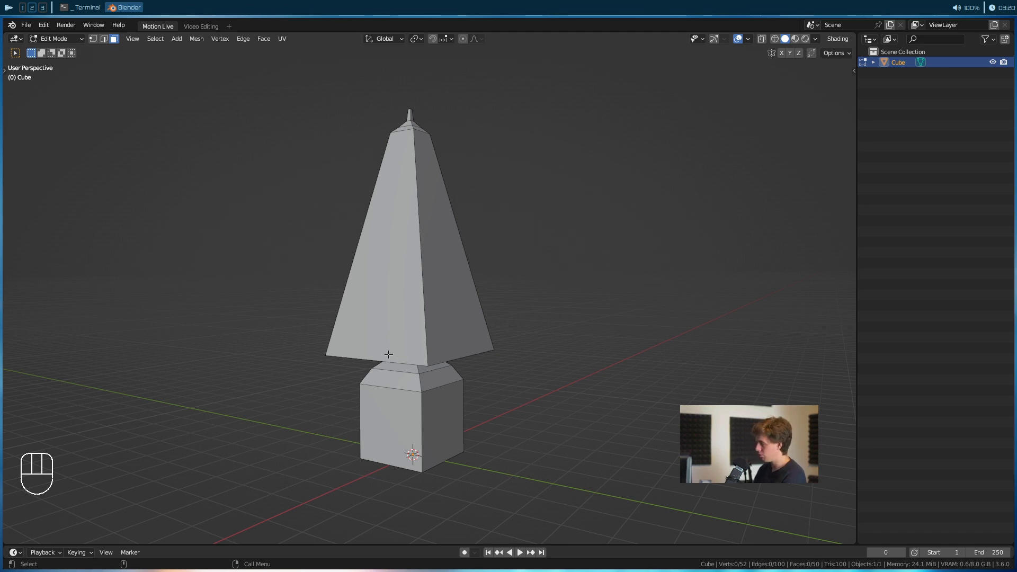
alt+drag(380, 351, 448, 416)
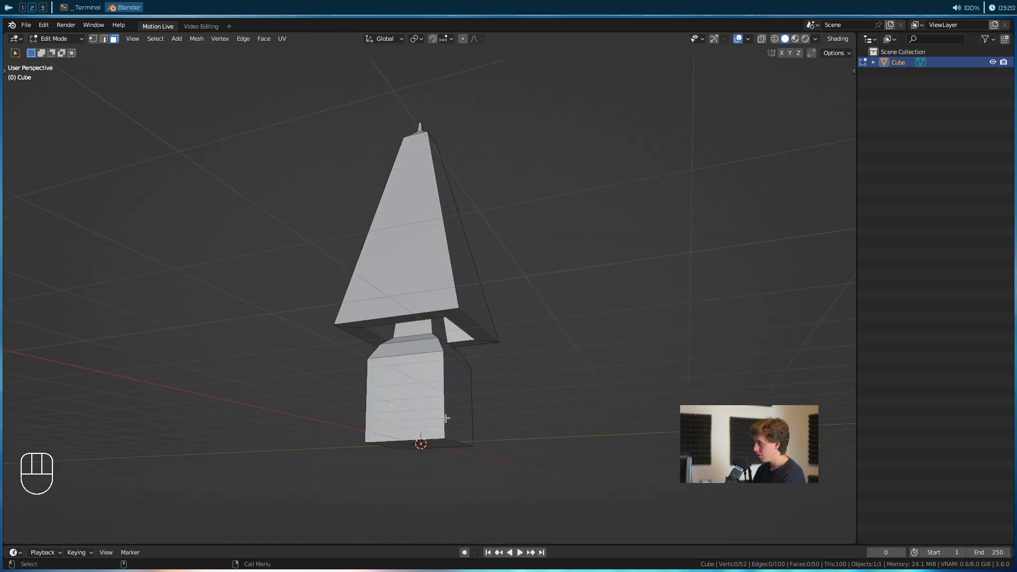
Switch to edge selection and try selecting a corner ridge of the pyramid with loop and shortest-path picking
scroll(455, 393, up, 2)
alt+drag(511, 205, 410, 242)
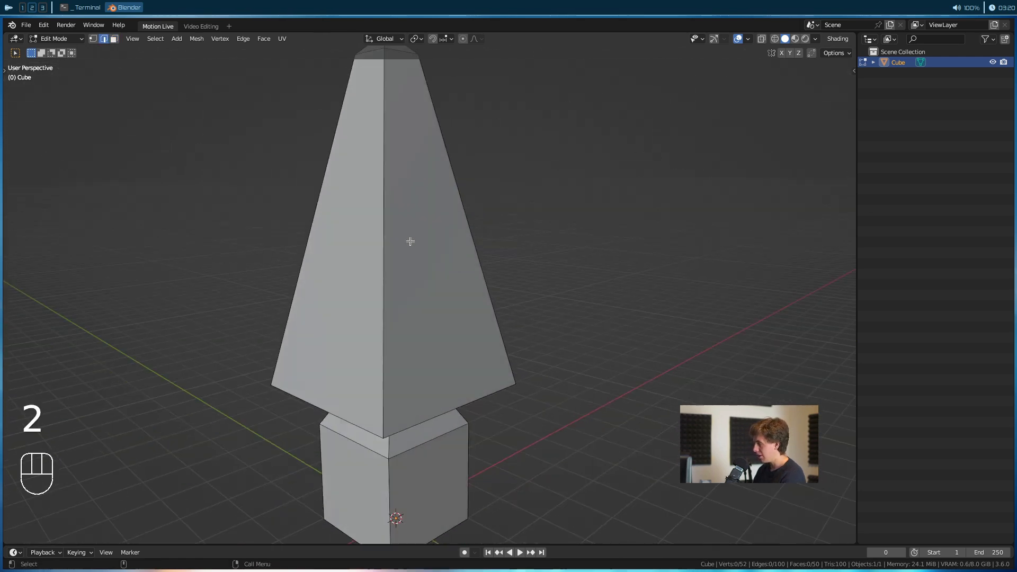
scroll(387, 204, down, 3)
alt+shift+click(394, 257)
alt+shift+click(482, 260)
middle_drag(521, 277, 537, 278)
click(339, 300)
scroll(454, 262, up, 3)
shift+click(449, 257)
middle_drag(497, 250, 403, 228)
ctrl+click(357, 198)
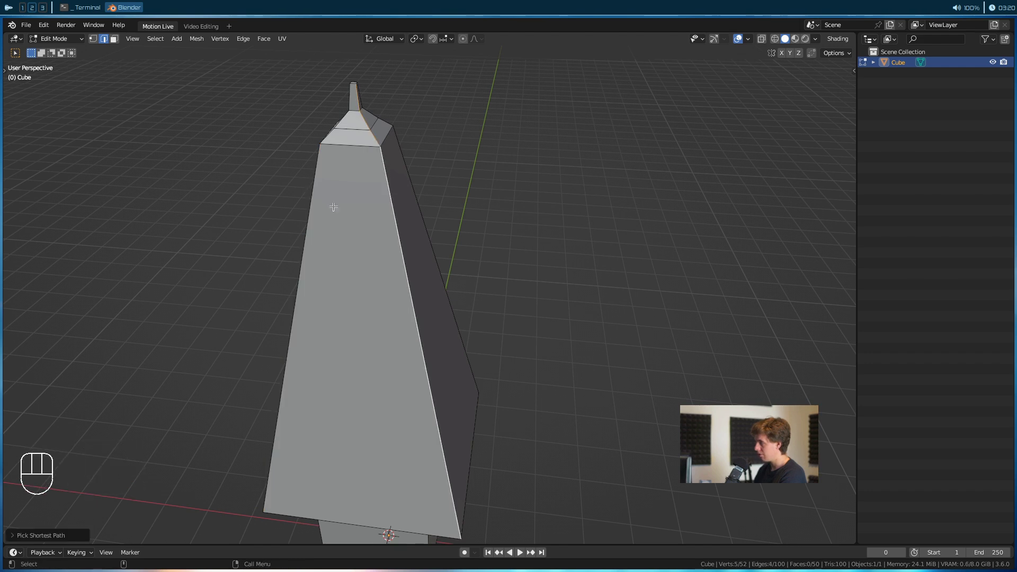
Select one full corner ridge from the spike down to the pyramid's base as a shortest path
alt+drag(319, 203, 359, 207)
click(376, 107)
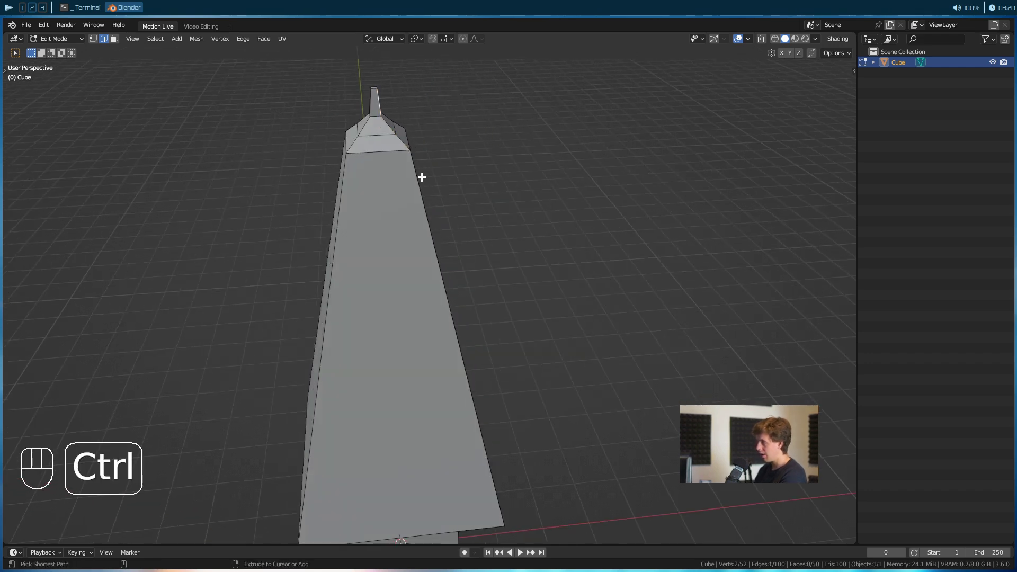
alt+drag(381, 192, 369, 132)
ctrl+click(391, 224)
Add the second corner ridge, from spike to base, to the edge selection, undoing the path picked across the faces
alt+drag(391, 226, 431, 233)
ctrl+click(421, 151)
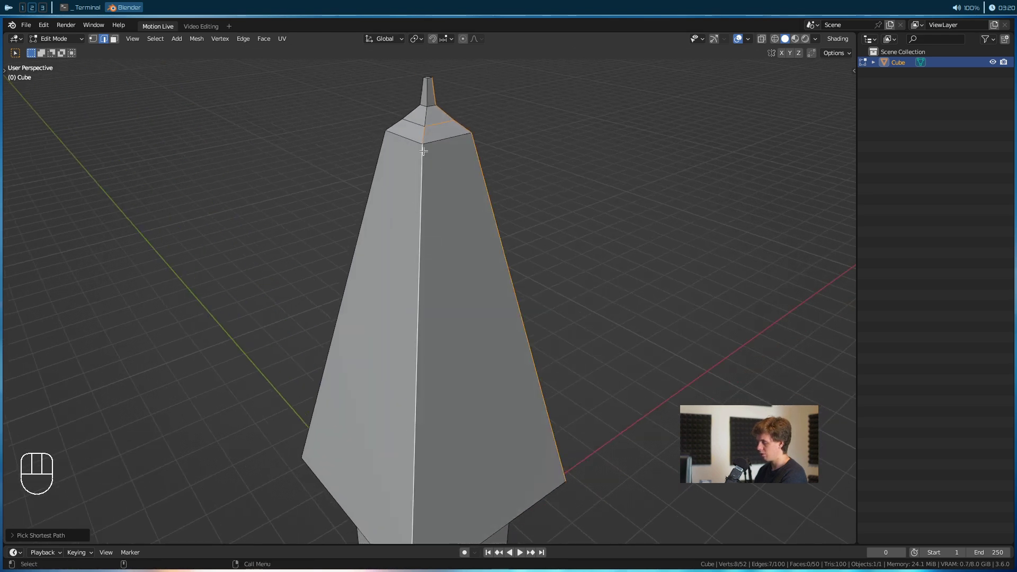
key(ctrl+z)
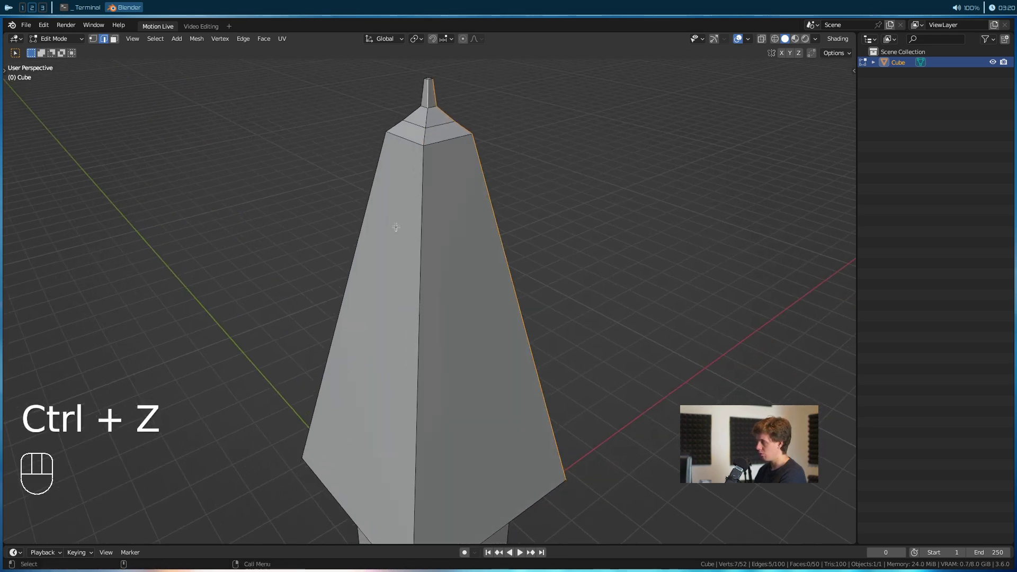
ctrl+click(420, 220)
alt+drag(420, 220, 456, 226)
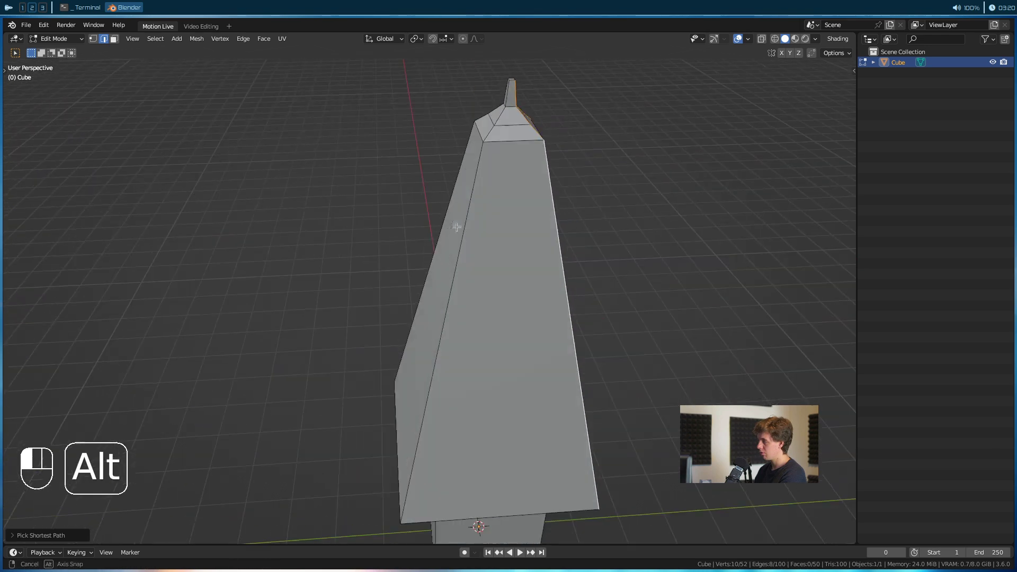
Add the remaining two corner ridges from spike to base to the edge selection
shift+click(505, 102)
key(ctrl+z)
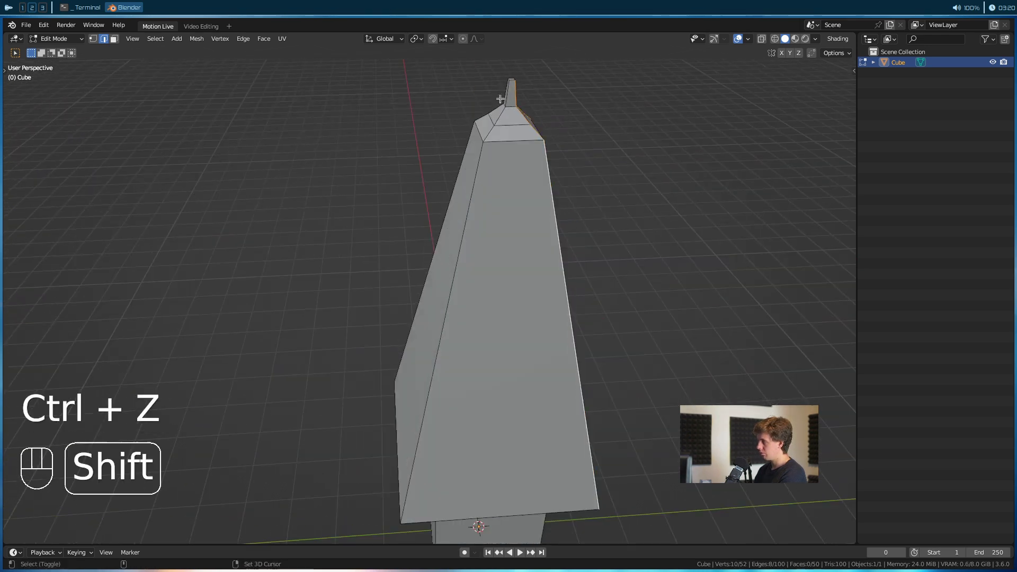
ctrl+click(477, 166)
alt+drag(477, 167, 490, 360)
alt+drag(467, 319, 456, 239)
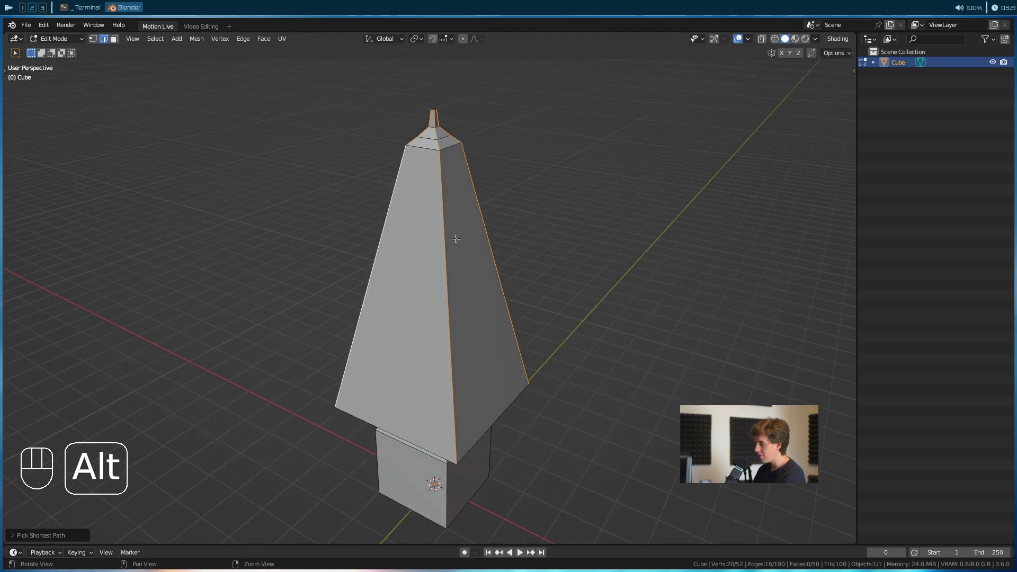
Try bevelling the four selected corner ridges with a width of about 0.13 m
alt+drag(481, 329, 449, 326)
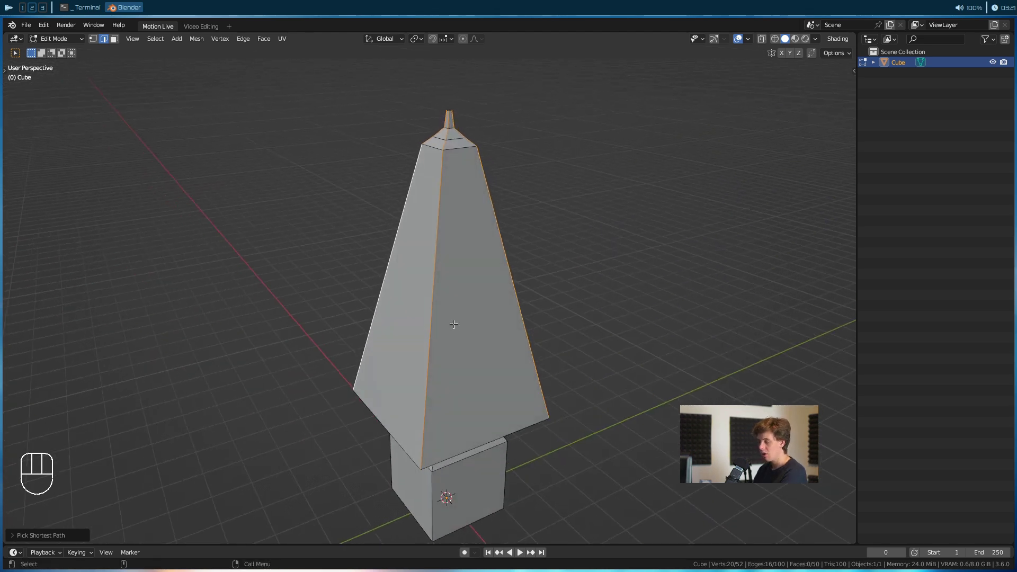
key(ctrl+b)
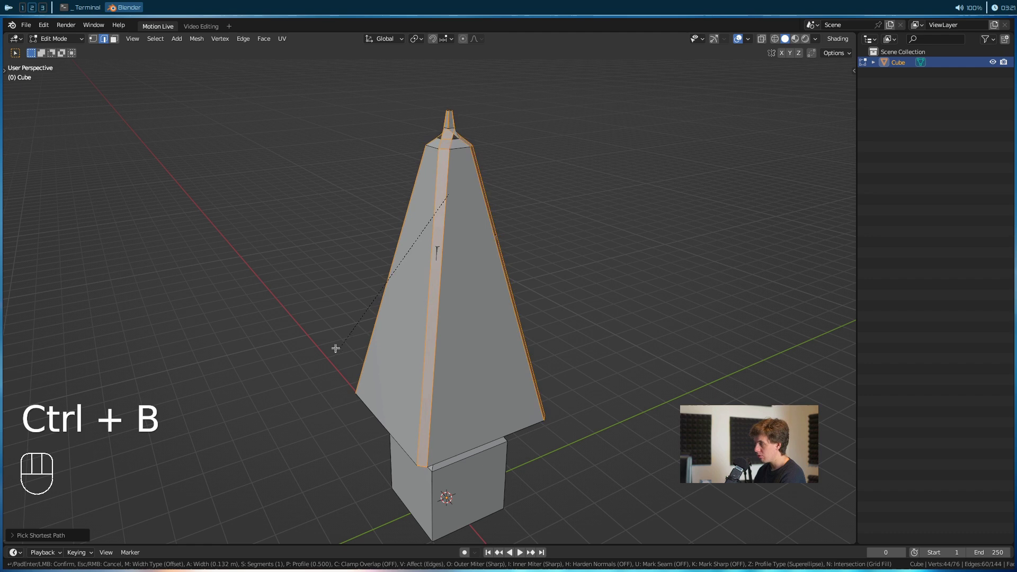
right_click(333, 361)
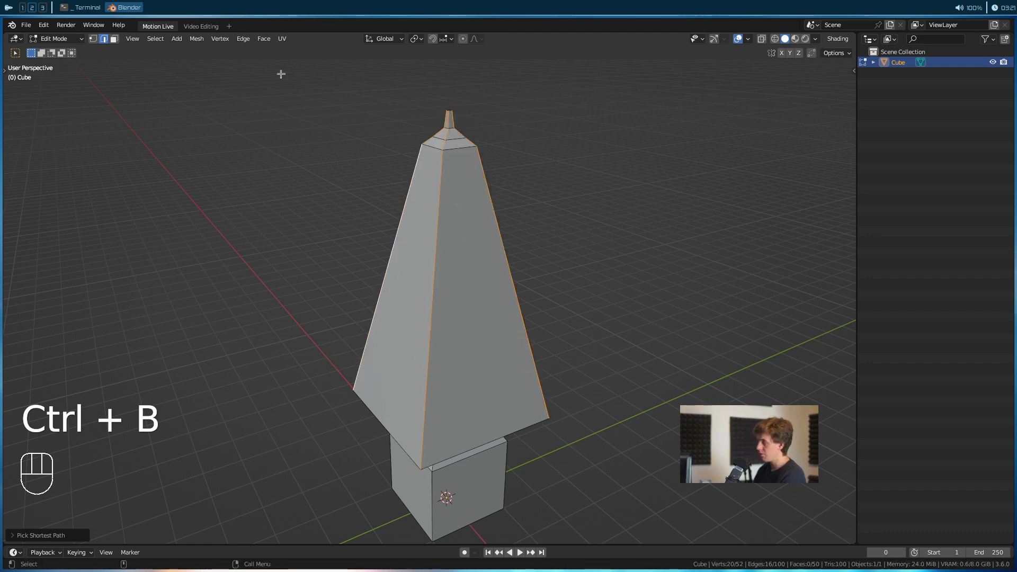
Review the add, vertex, edge, face, mirror and mesh operations available for the selected edges
click(252, 38)
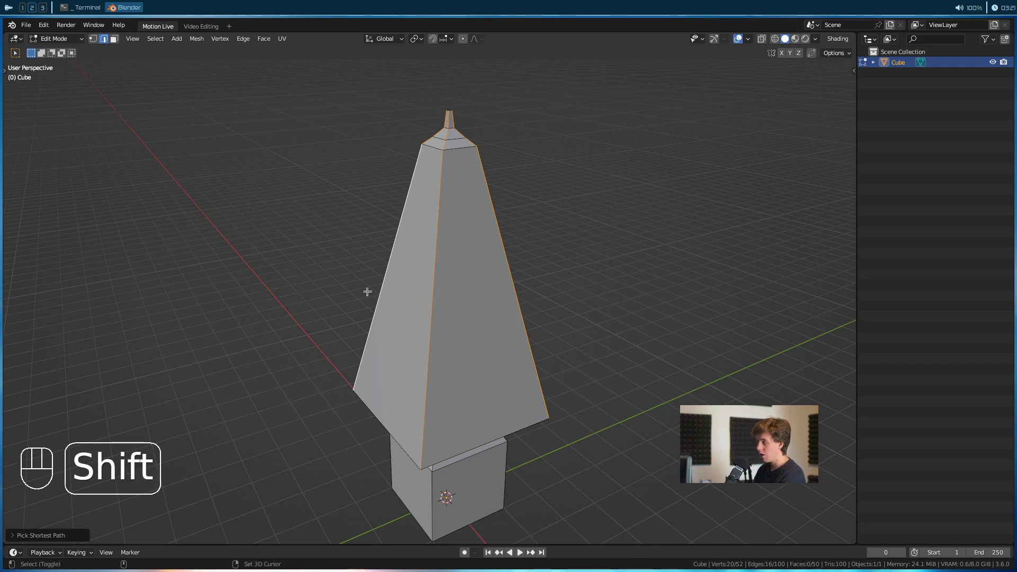
key(shift+a)
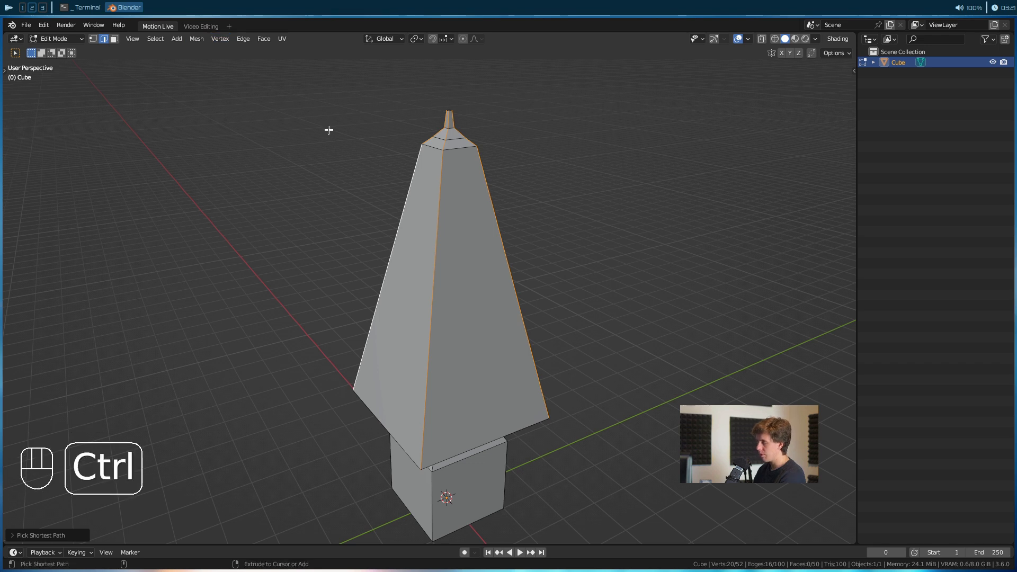
key(ctrl+v)
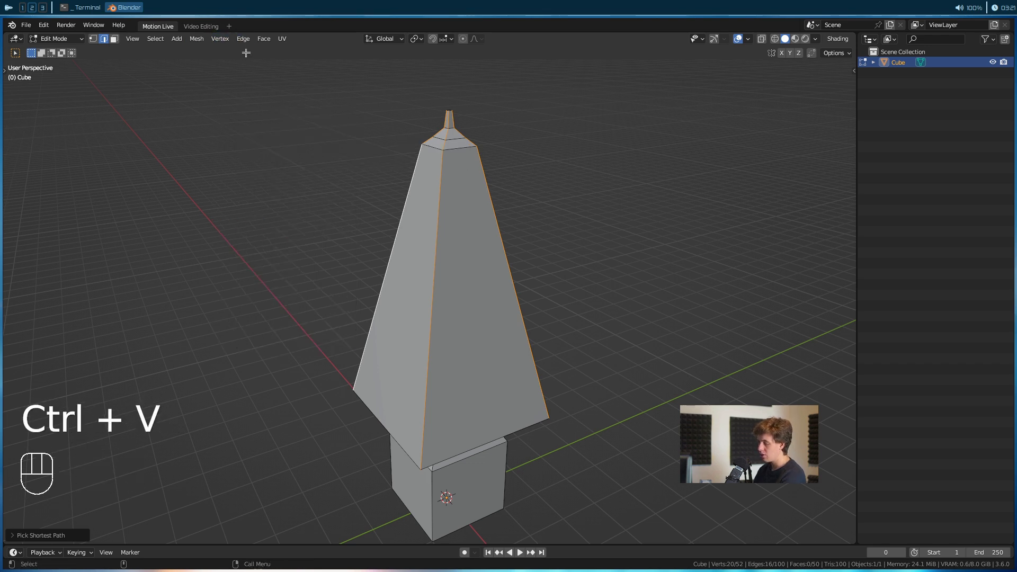
key(ctrl+e)
key(ctrl+f)
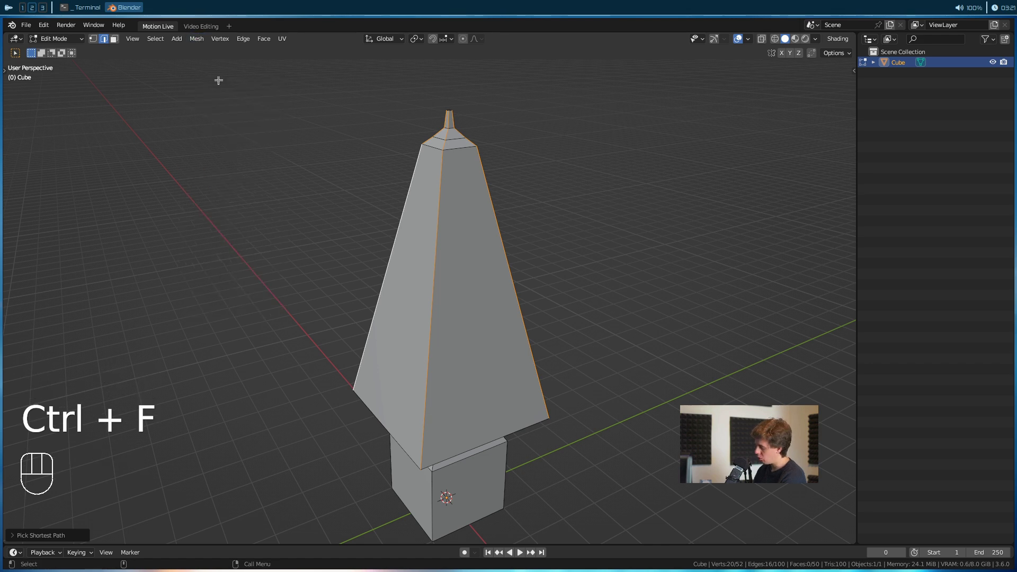
key(ctrl+m)
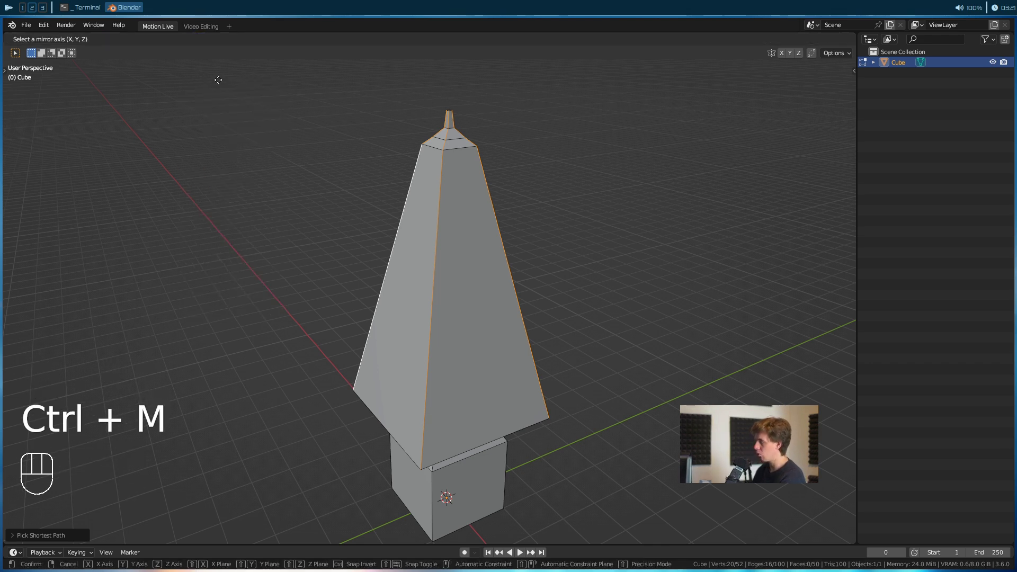
right_click(452, 251)
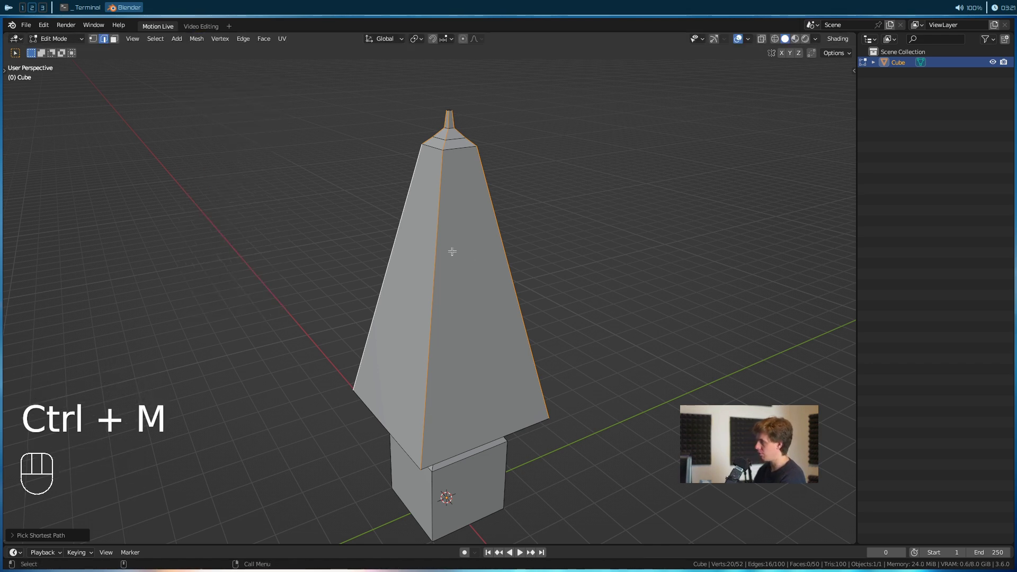
click(205, 45)
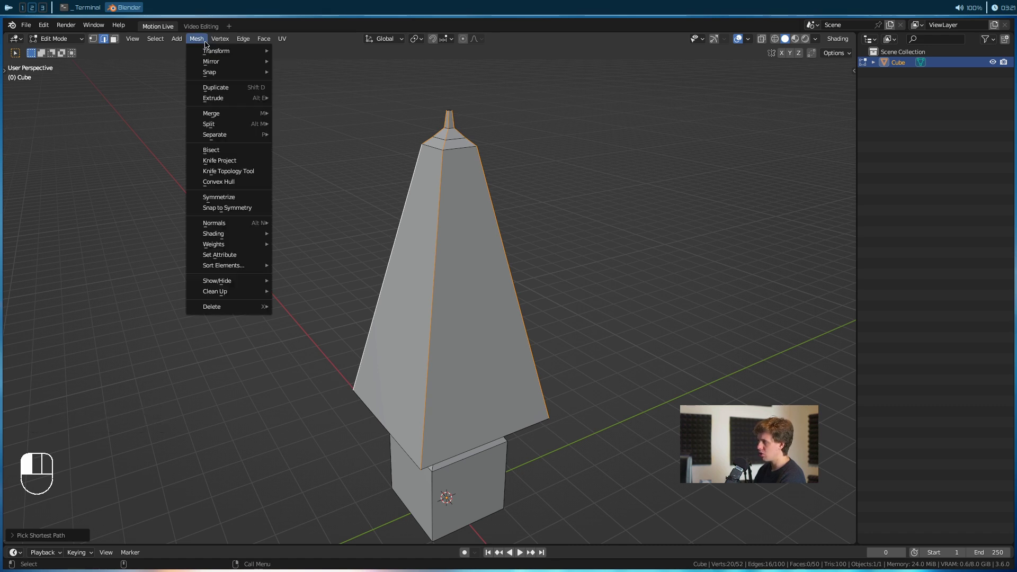
click(204, 42)
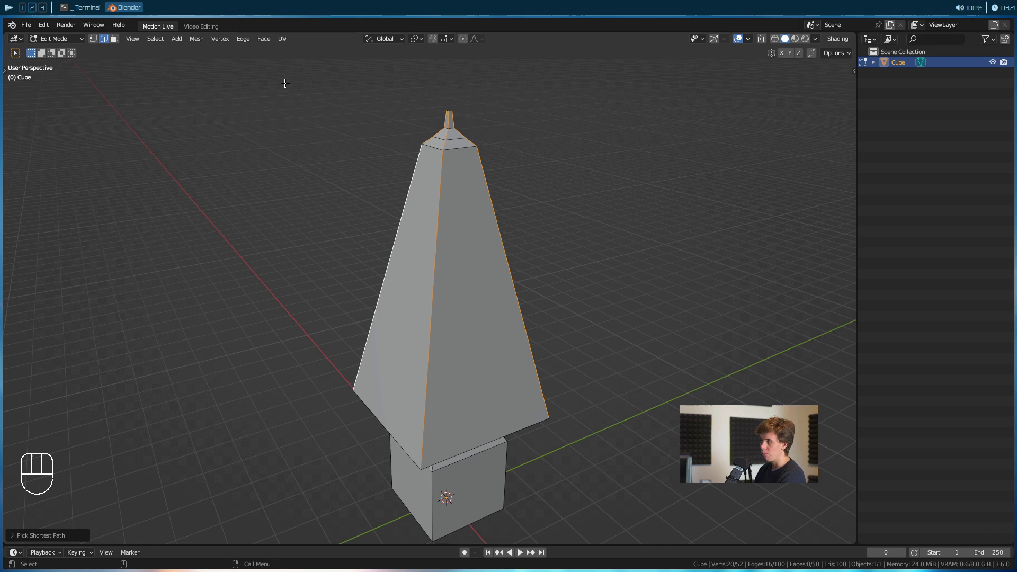
Try bevelling the four full corner ridges, from spike to base, with a width of about 0.3 m
key(ctrl+b)
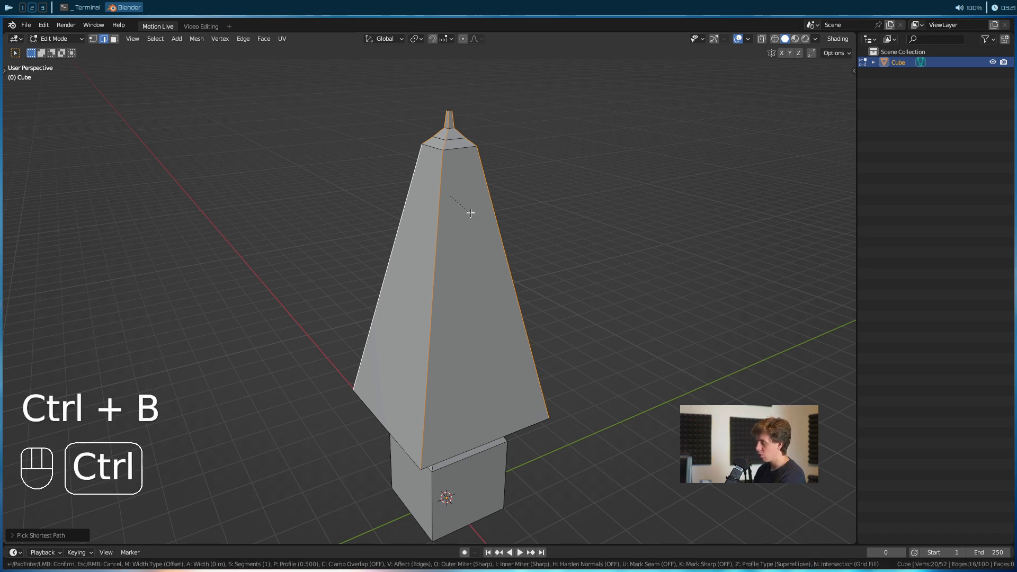
right_click(459, 221)
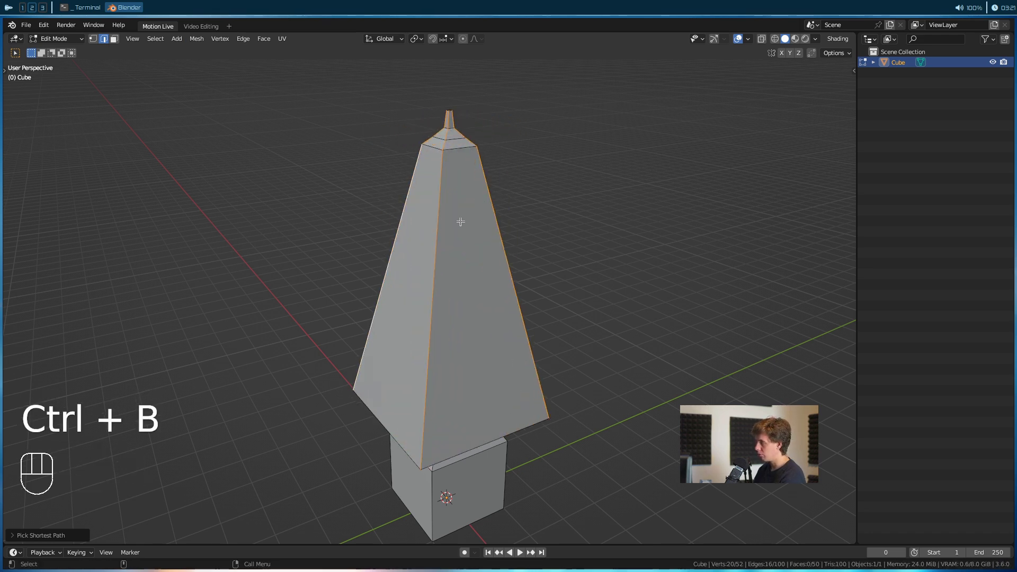
key(ctrl+e)
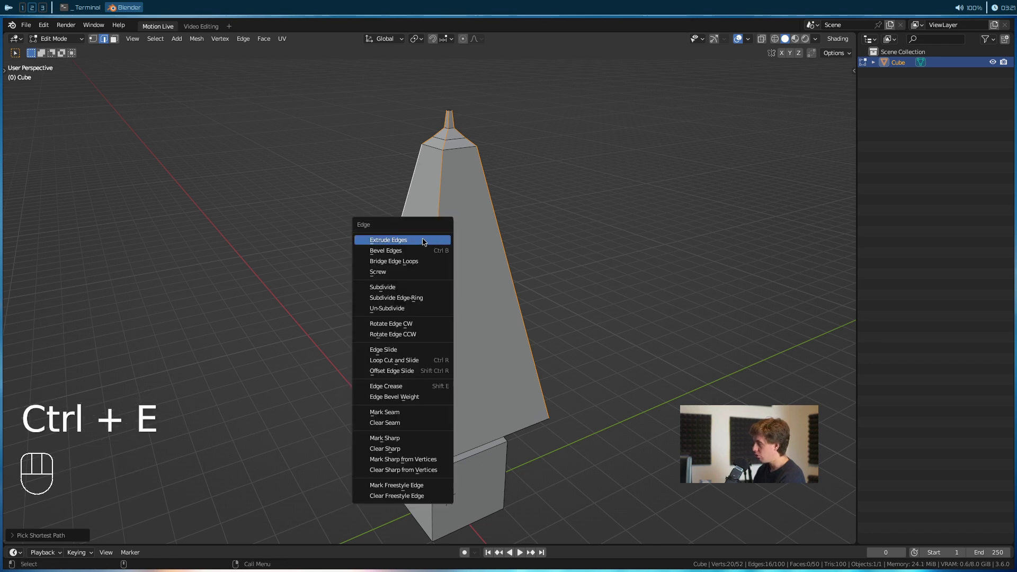
key(ctrl+b)
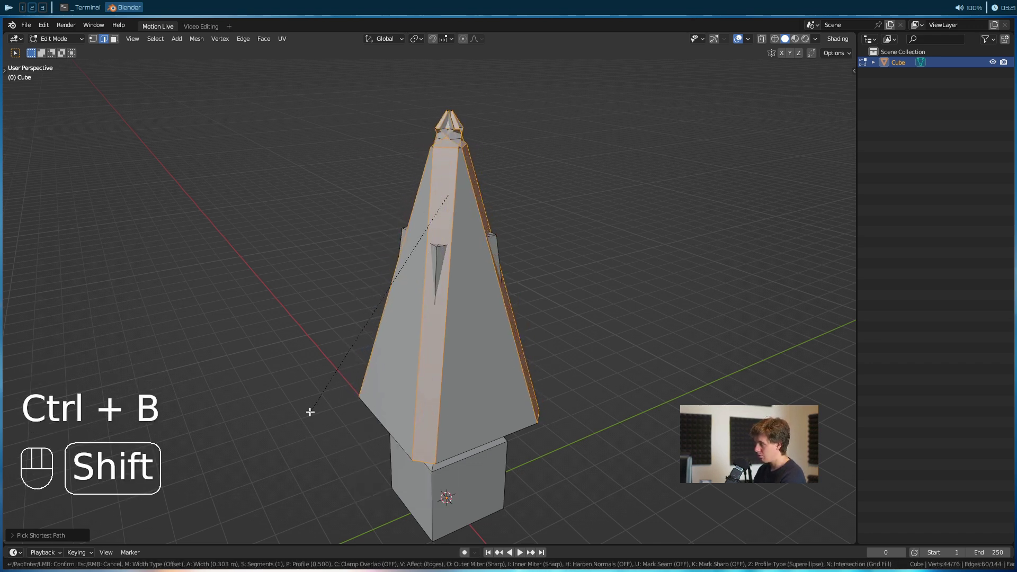
click(359, 253)
scroll(429, 261, up, 5)
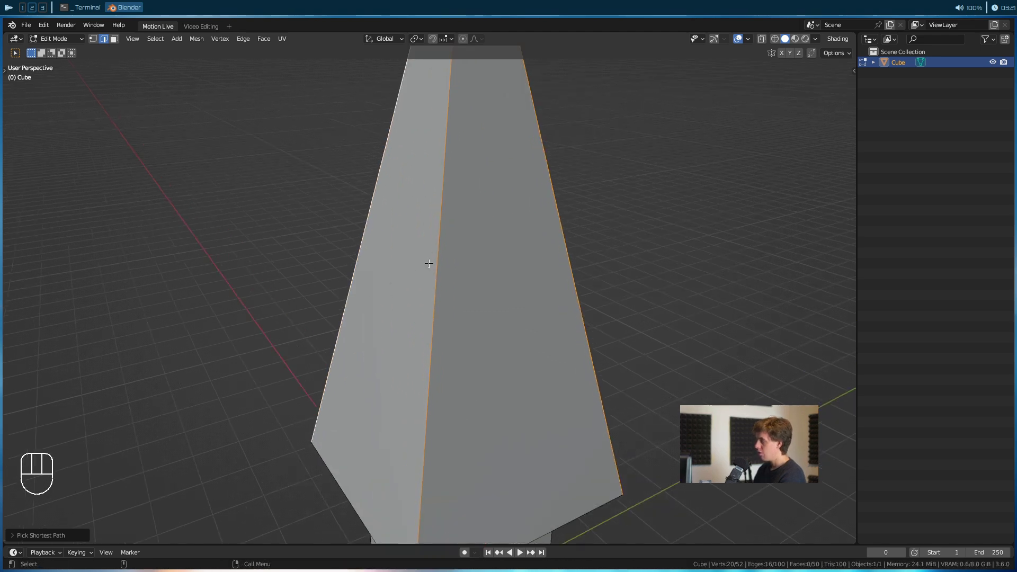
scroll(442, 307, down, 5)
middle_drag(466, 252, 444, 287)
key(ctrl+b)
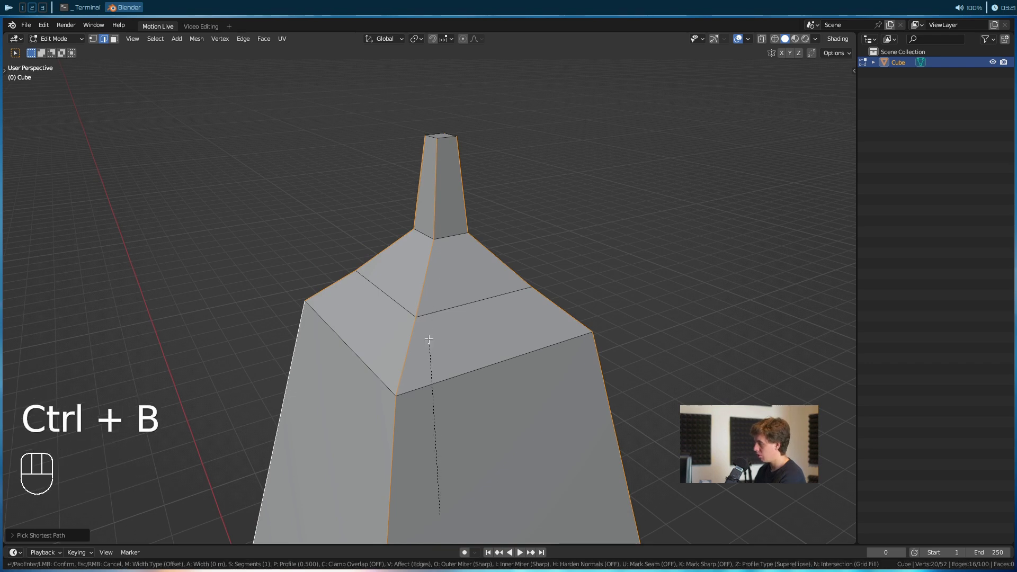
right_click(356, 293)
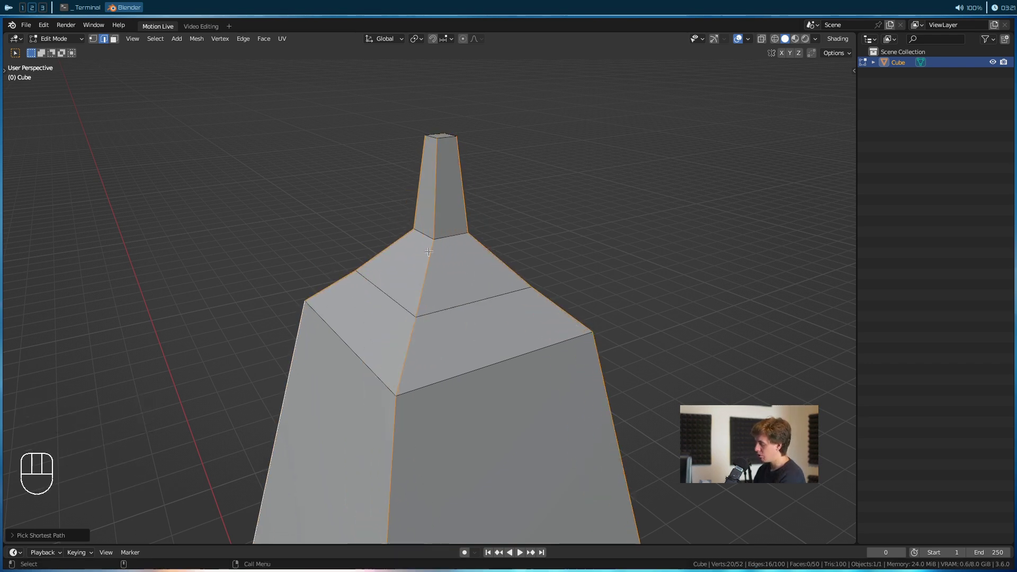
Deselect the ridge edges on the spike and upper cap, keeping only the lower cap and tall body edges selected
ctrl+click(459, 210)
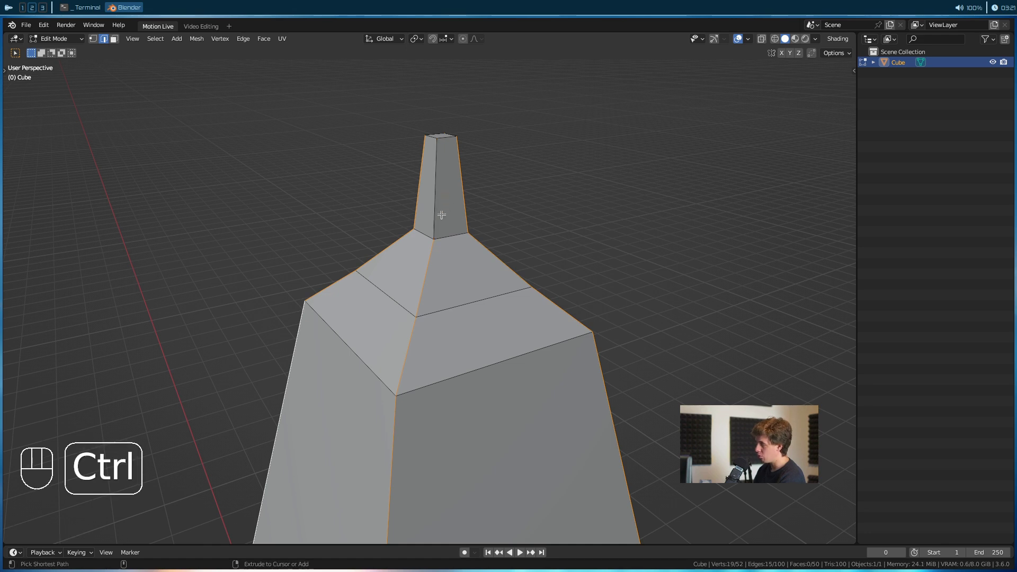
ctrl+drag(429, 192, 581, 277)
ctrl+drag(480, 233, 493, 265)
scroll(464, 245, down, 2)
ctrl+drag(424, 206, 494, 232)
shift+click(421, 249)
scroll(437, 270, down, 2)
alt+drag(452, 304, 509, 318)
Try a rounded bevel about 0.14 m wide with many segments on the selected ridge edges, and undo it
key(ctrl+b)
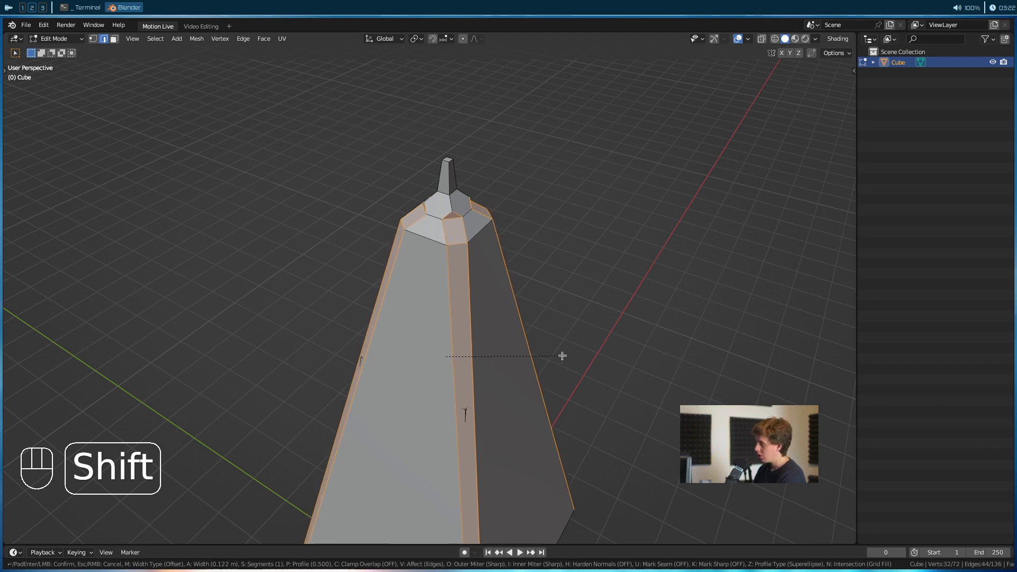
shift+scroll(552, 359, up, 1)
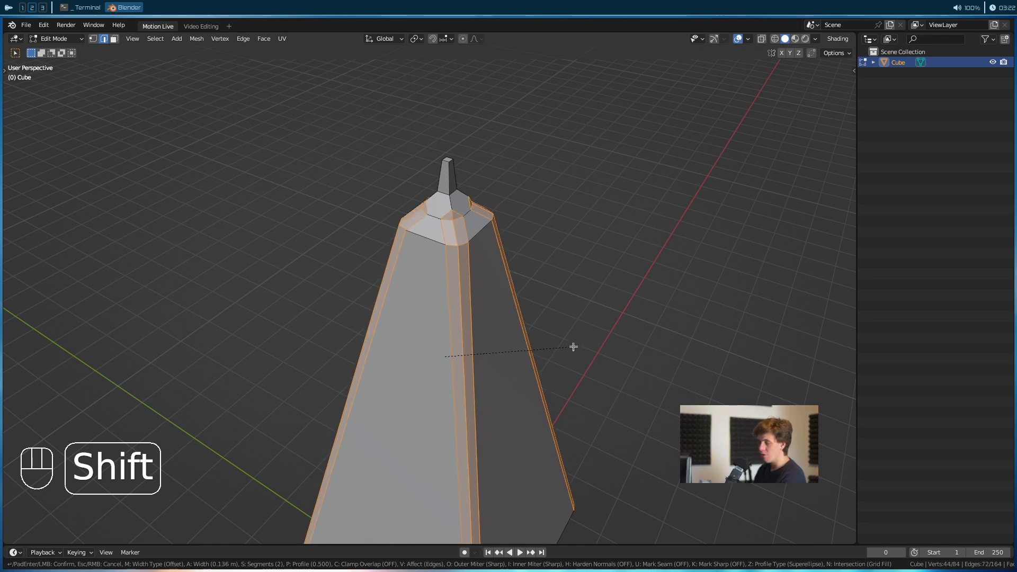
shift+scroll(573, 347, up, 20)
click(575, 345)
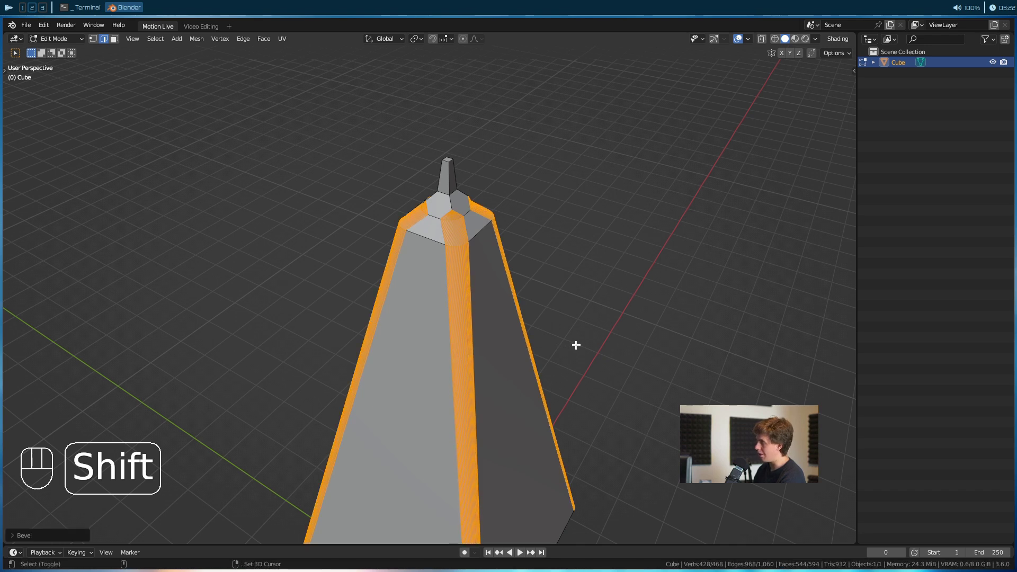
alt+drag(608, 339, 542, 235)
key(Tab)
key(Tab)
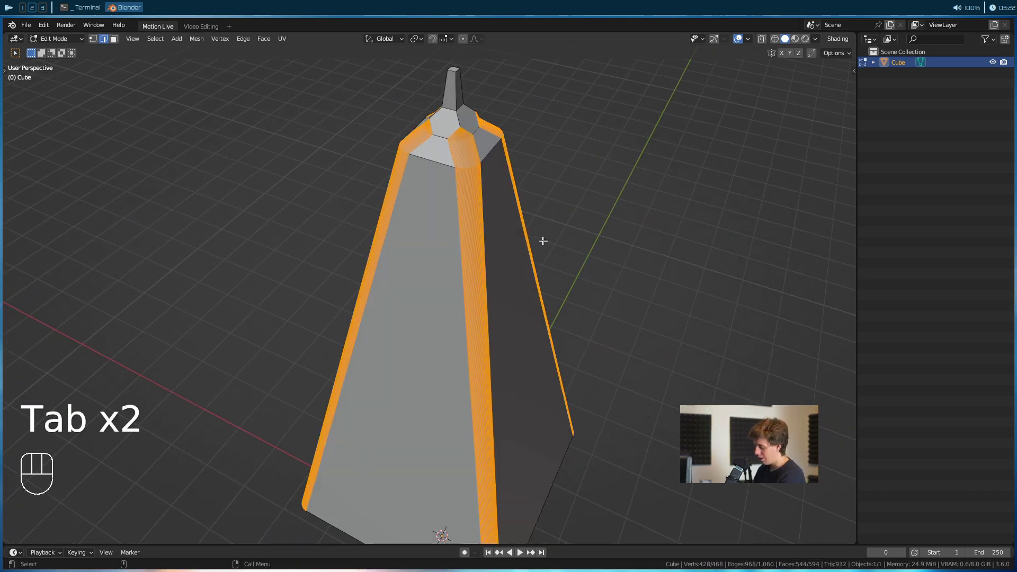
scroll(504, 232, up, 6)
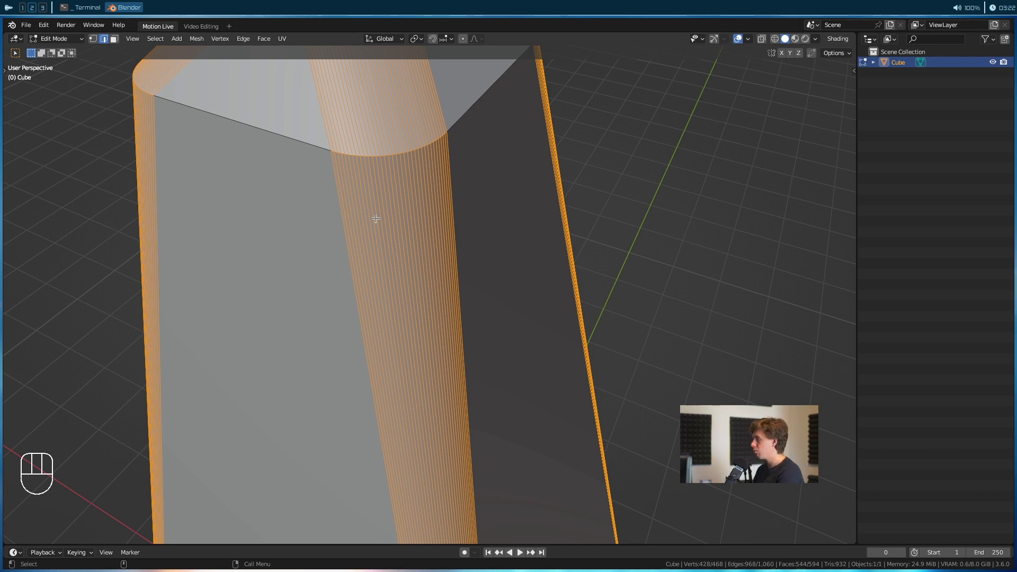
key(ctrl+z)
key(ctrl+z)
key(ctrl+z)
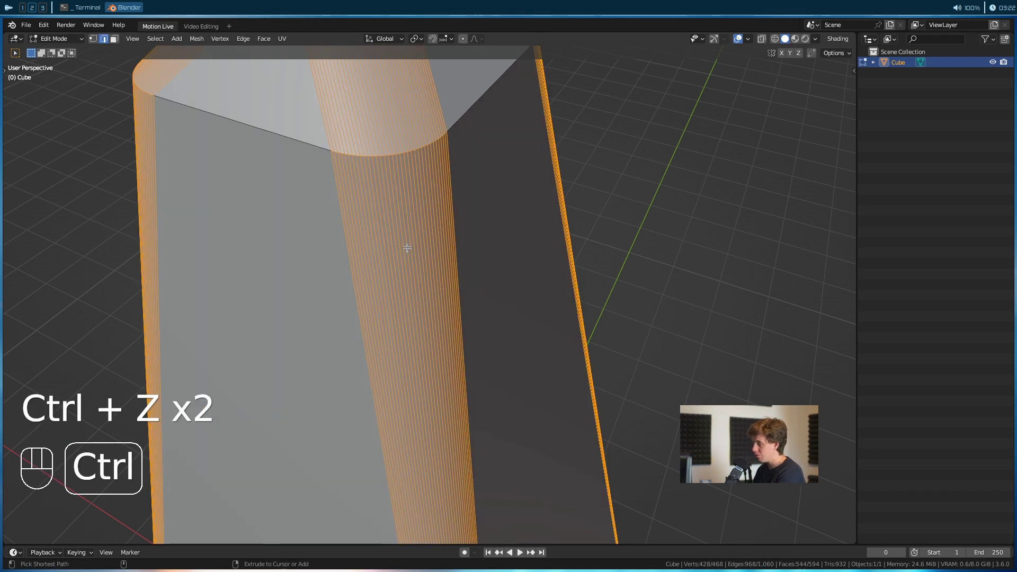
Bevel the selected body and lower cap ridges about 0.16 m wide with 2 segments, and clear the selection
key(ctrl+b)
scroll(545, 268, up, 18)
scroll(542, 274, down, 18)
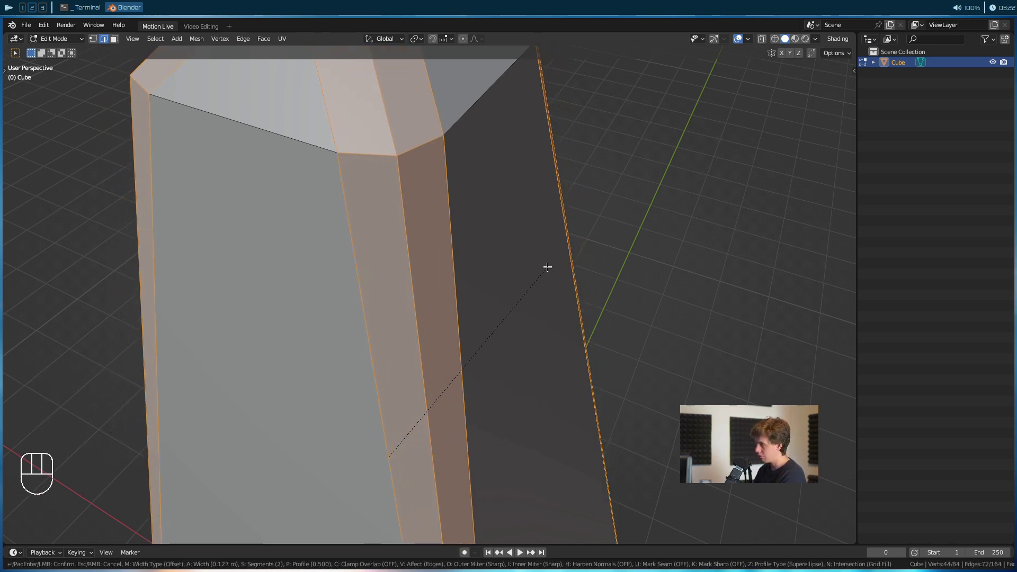
key(shift)
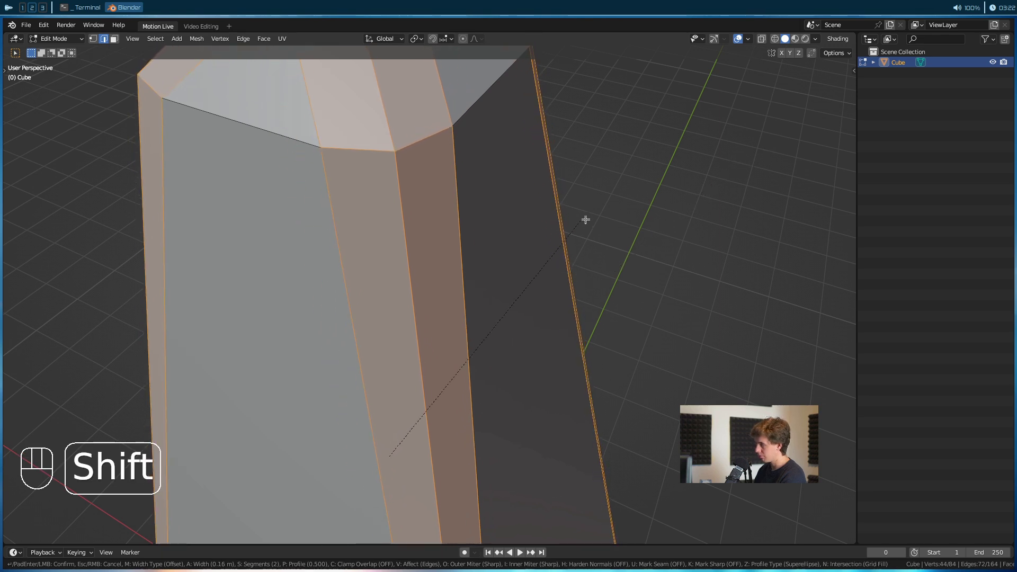
click(577, 223)
scroll(549, 236, down, 6)
alt+drag(408, 339, 538, 266)
click(539, 266)
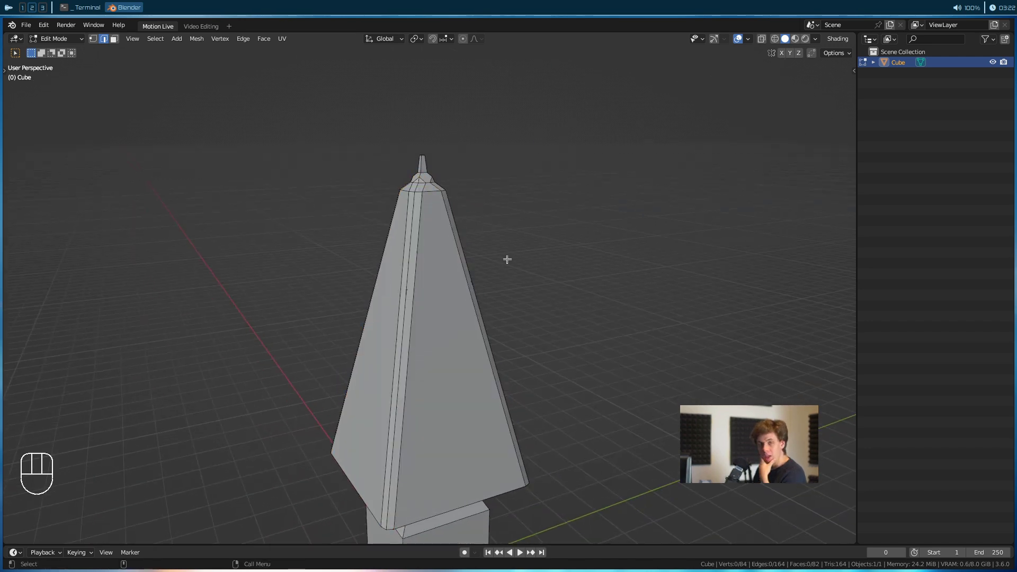
Switch to face selection and select one large sloping side face of the tree body
alt+drag(484, 291, 490, 319)
key(3)
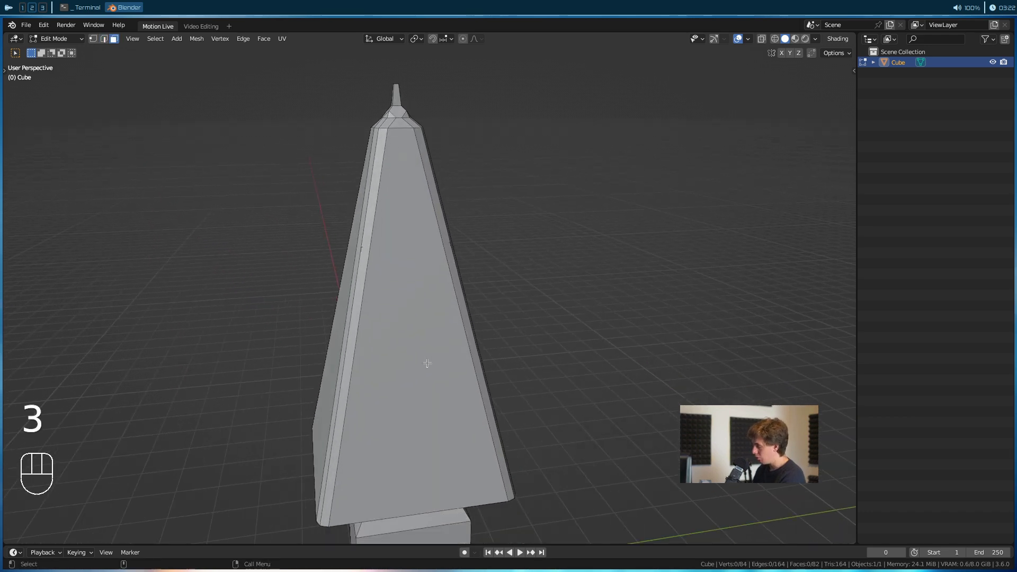
click(426, 365)
Try extruding the selected side face outward by about 1.55 m and undo it
key(e)
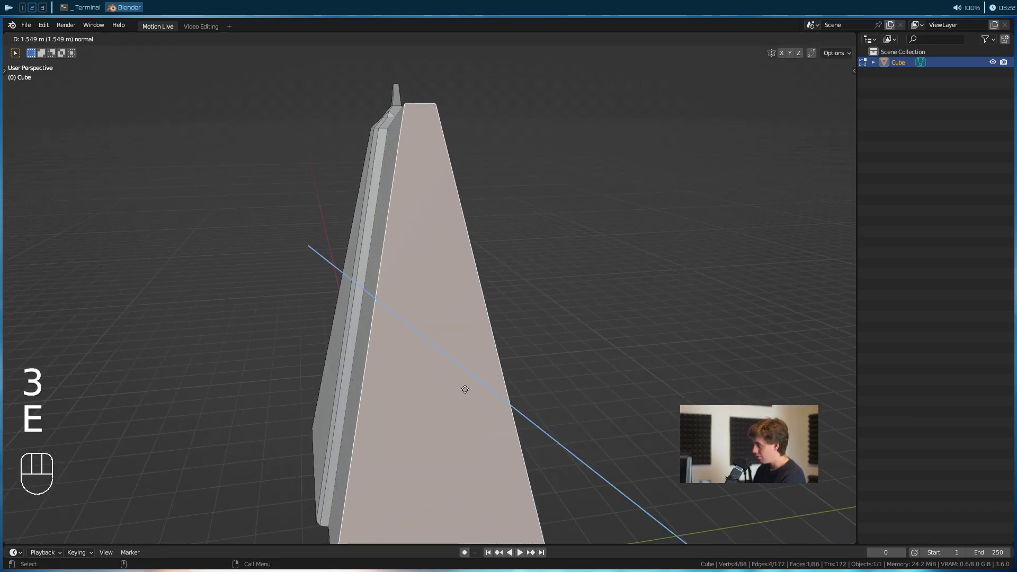
click(465, 389)
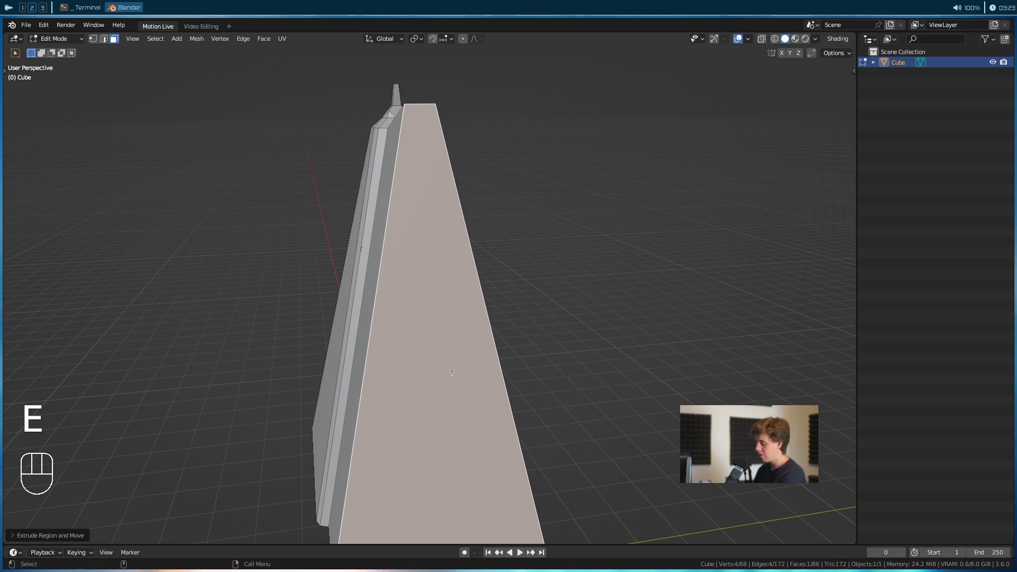
key(ctrl+z)
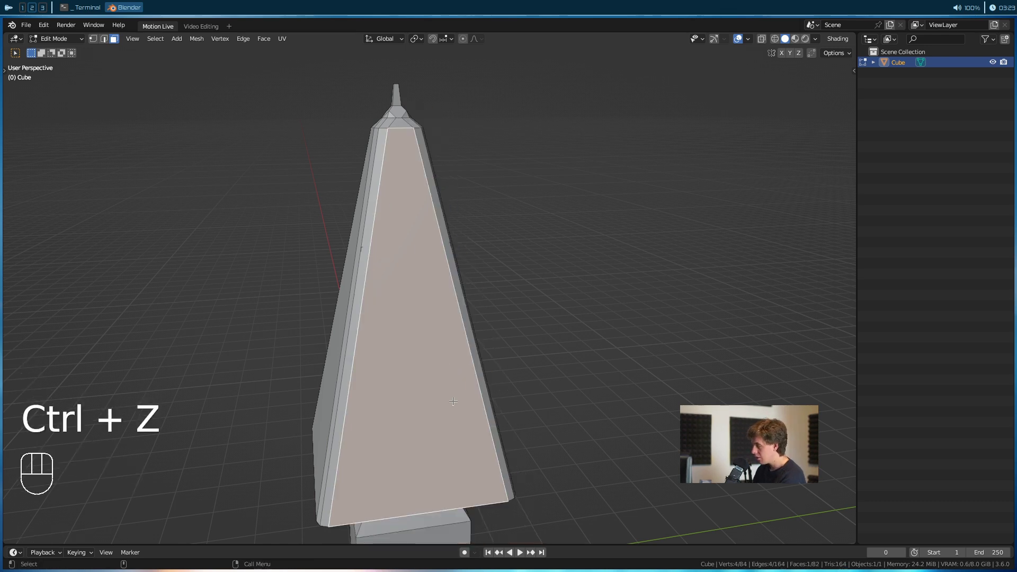
Inset the selected side face and extrude the inner face about 0.15 m inward to form a recessed panel
key(u)
key(i)
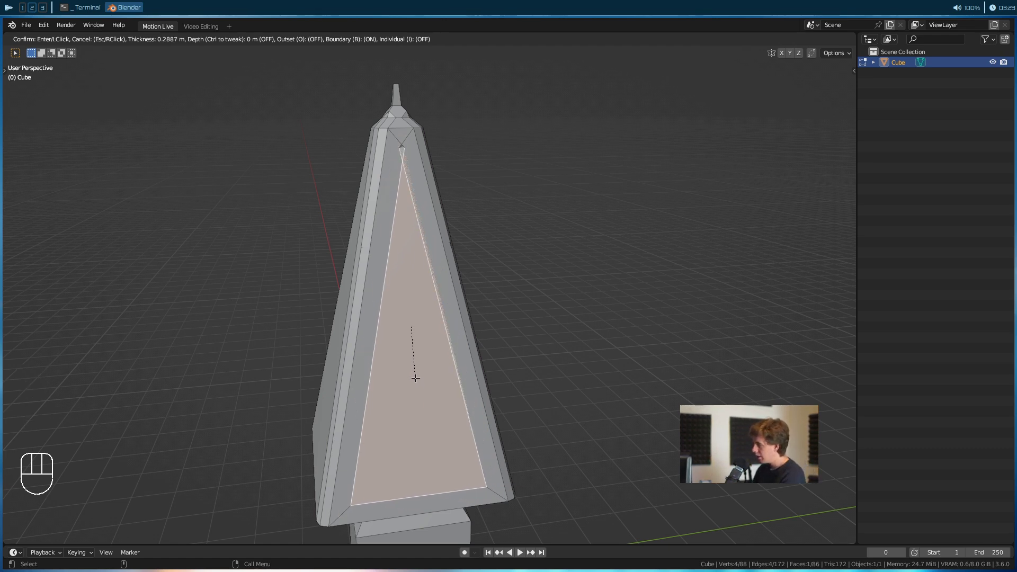
click(420, 390)
key(e)
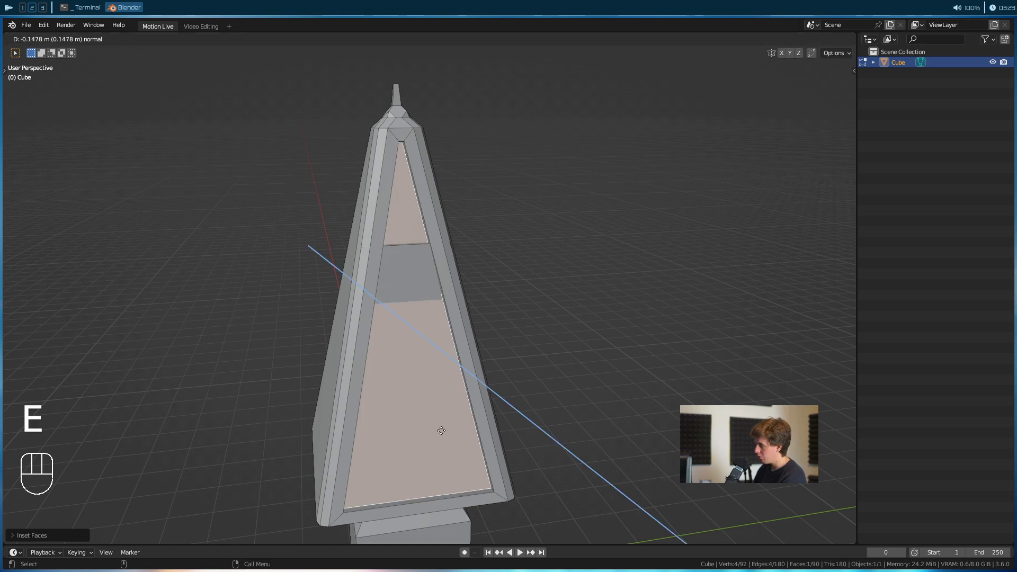
click(442, 431)
click(595, 374)
Return to Object Mode, view the tree model from several sides, and deselect it
alt+drag(442, 431, 458, 397)
key(Tab)
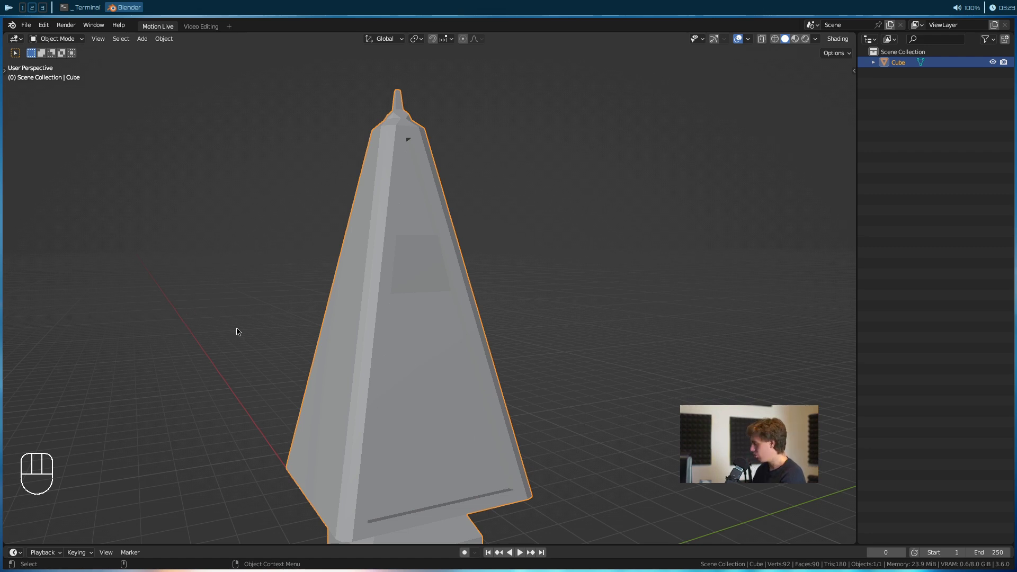
alt+drag(358, 375, 386, 365)
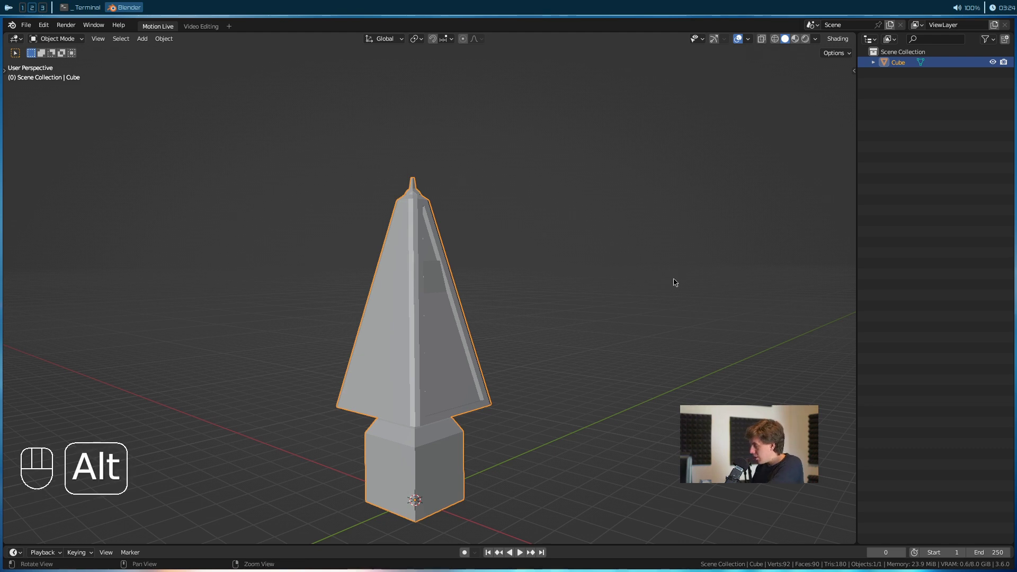
alt+drag(673, 282, 589, 347)
click(656, 309)
scroll(662, 318, down, 1)
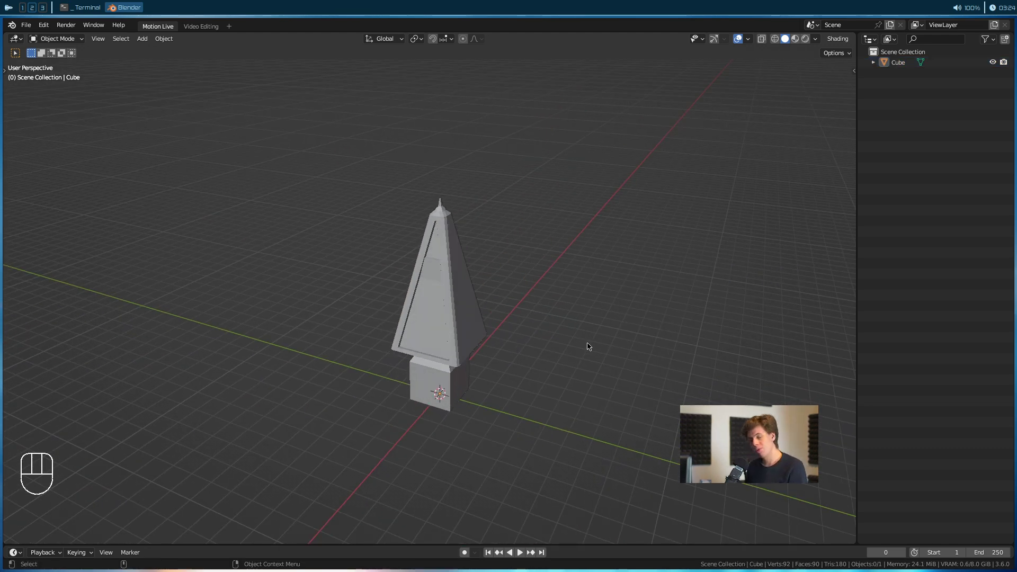